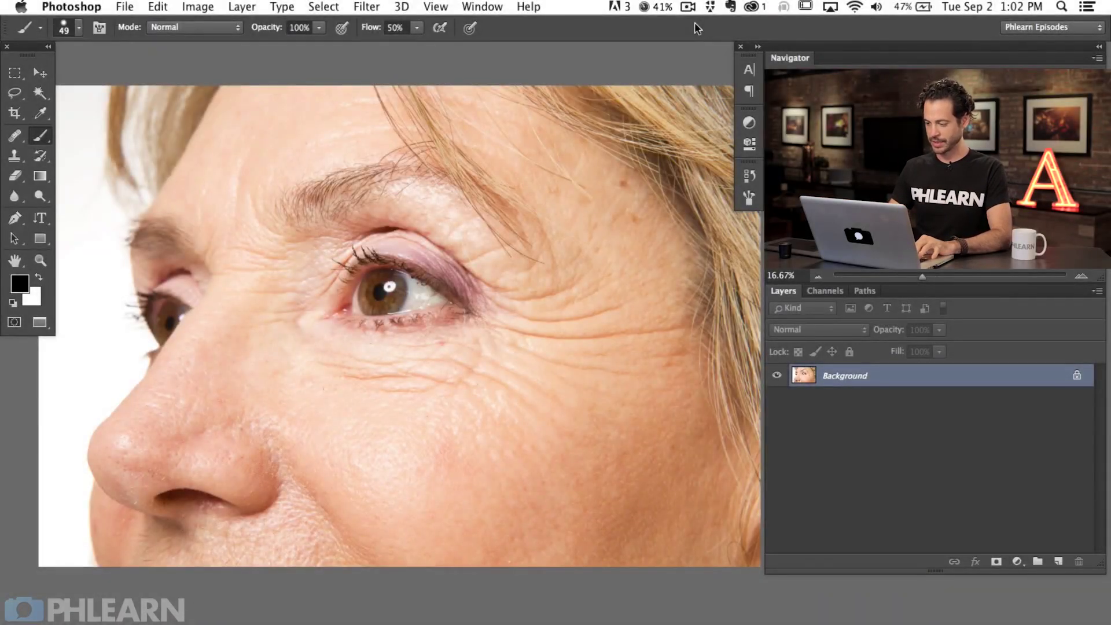
- Create a new empty layer above the Background layer for retouching the wrinkles around the eye
key(super+alt+shift+n)
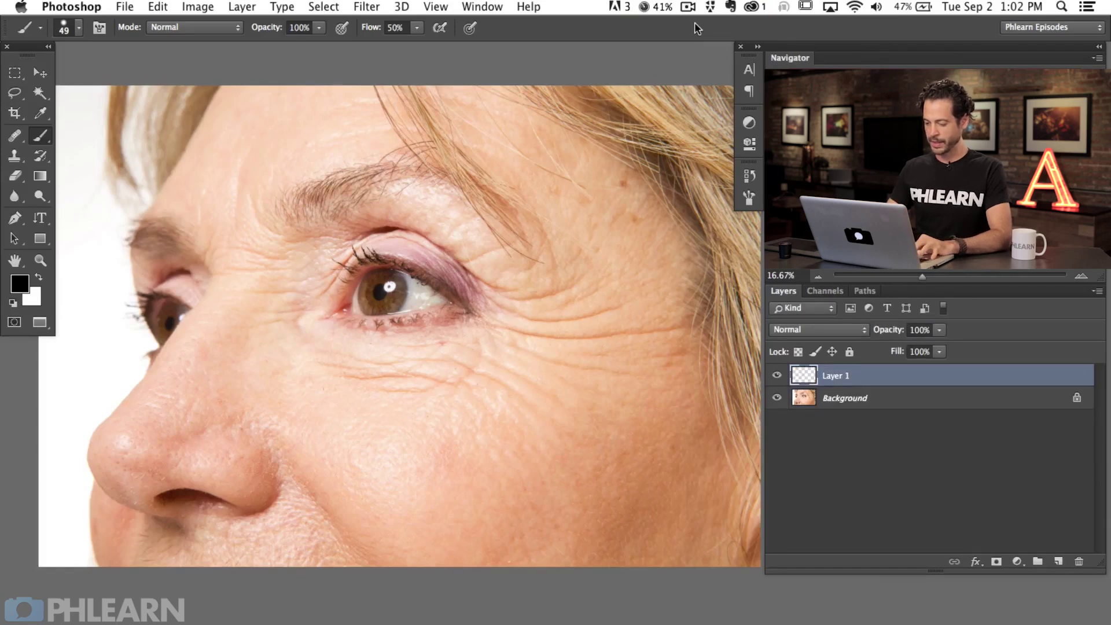
key(super+equal)
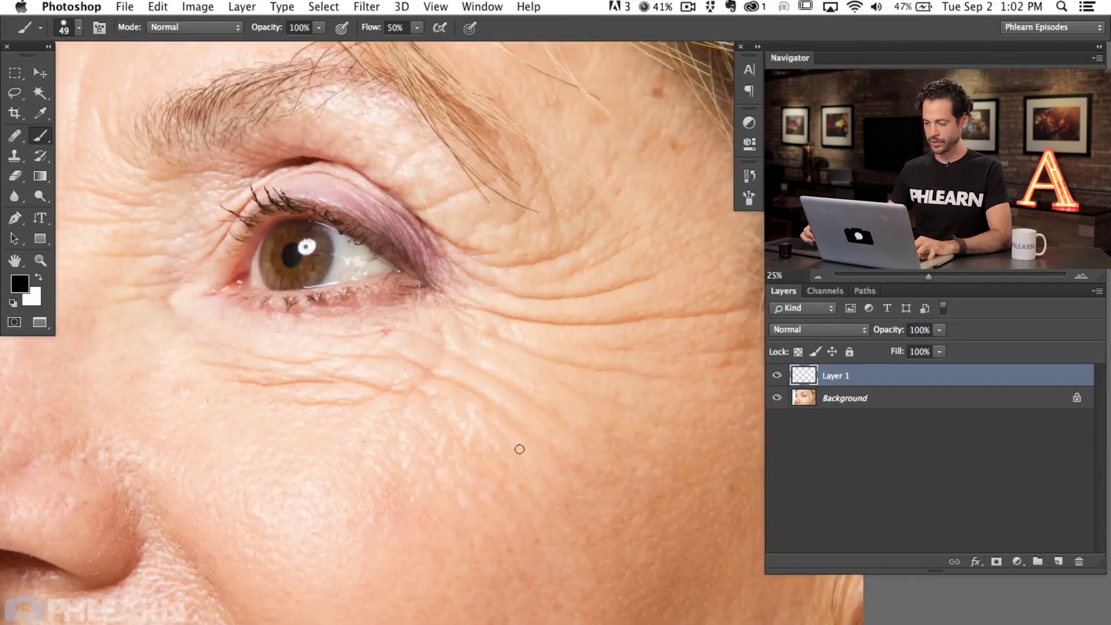
drag(507, 415, 446, 417)
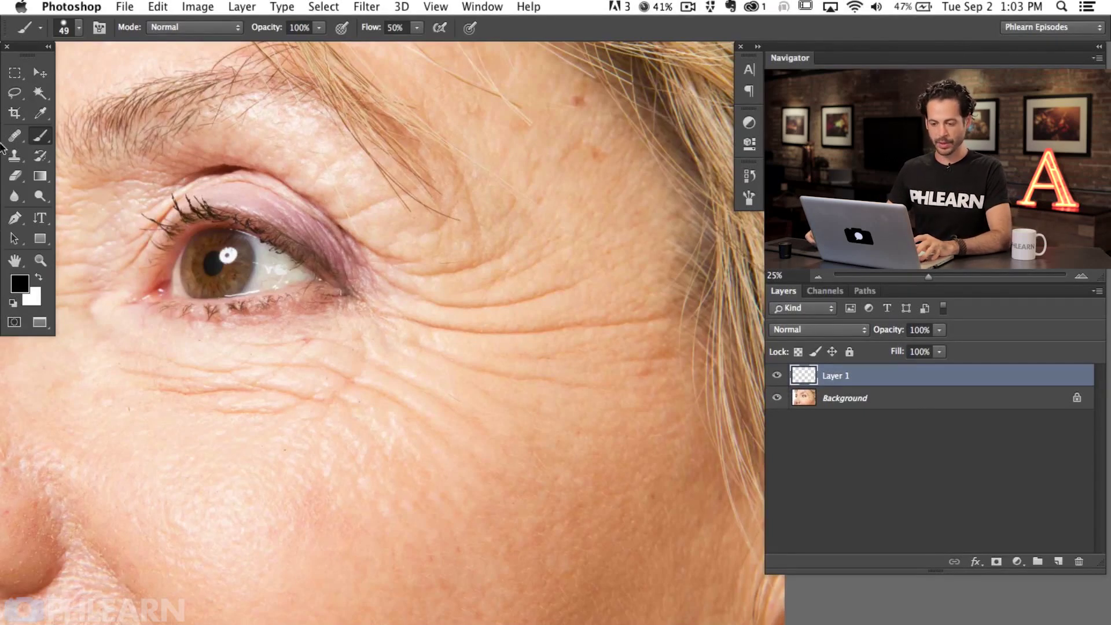
- Activate the Healing Brush Tool with its mode at Normal and sampling from Current & Below
click(19, 140)
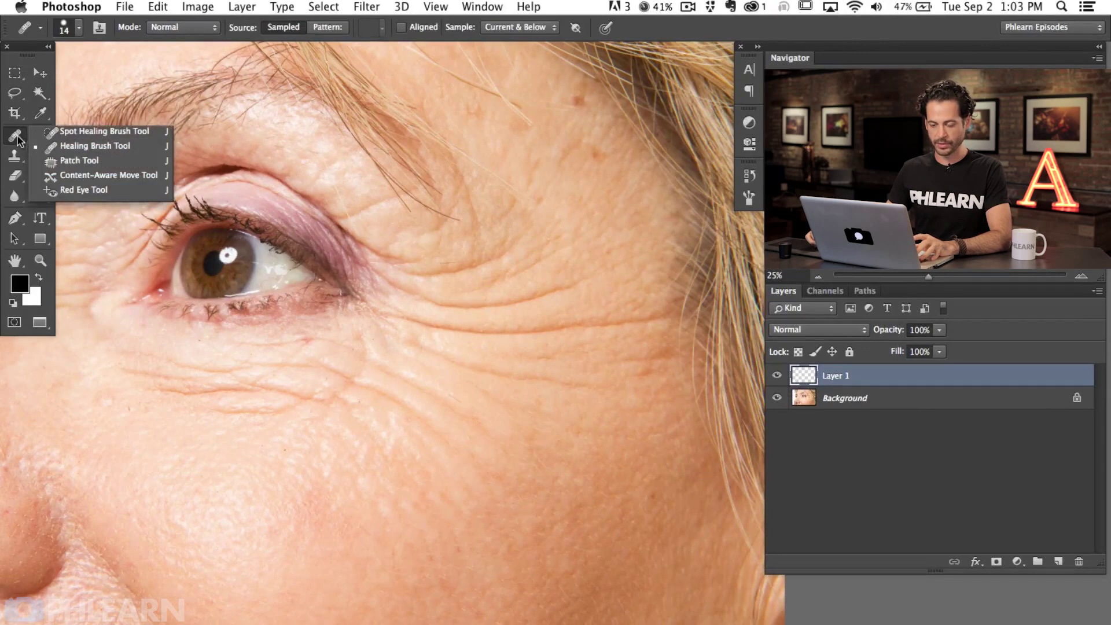
click(109, 152)
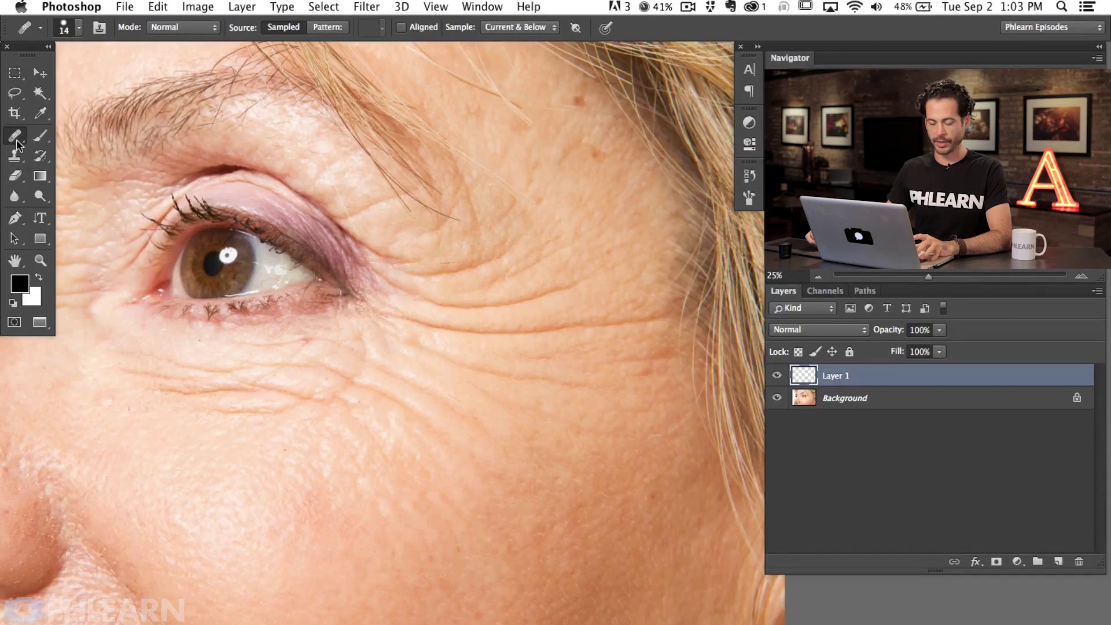
click(195, 29)
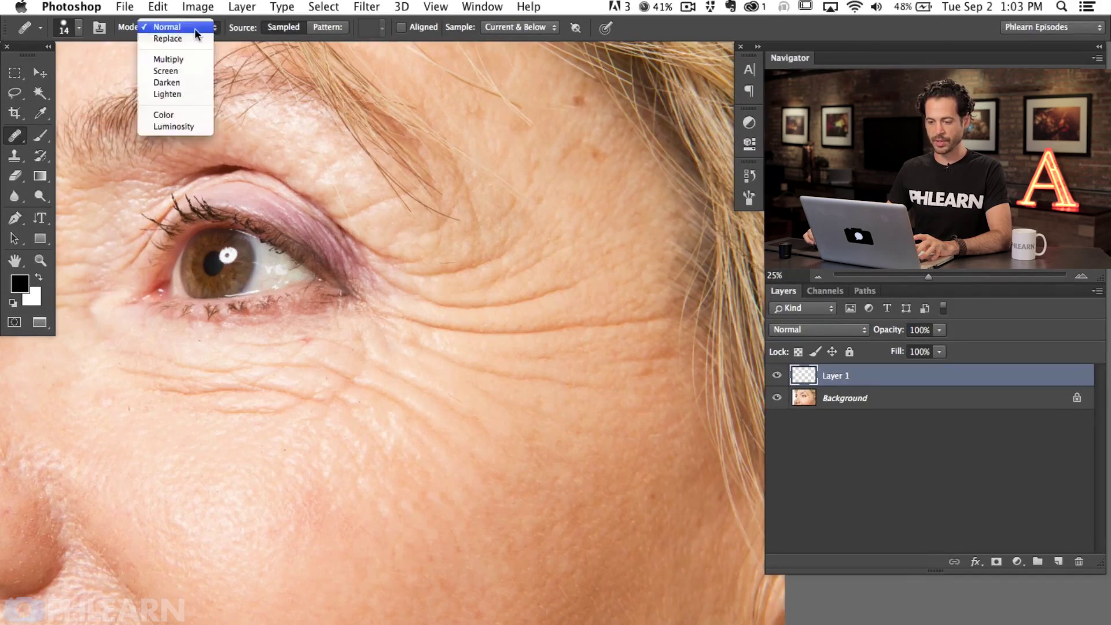
click(186, 26)
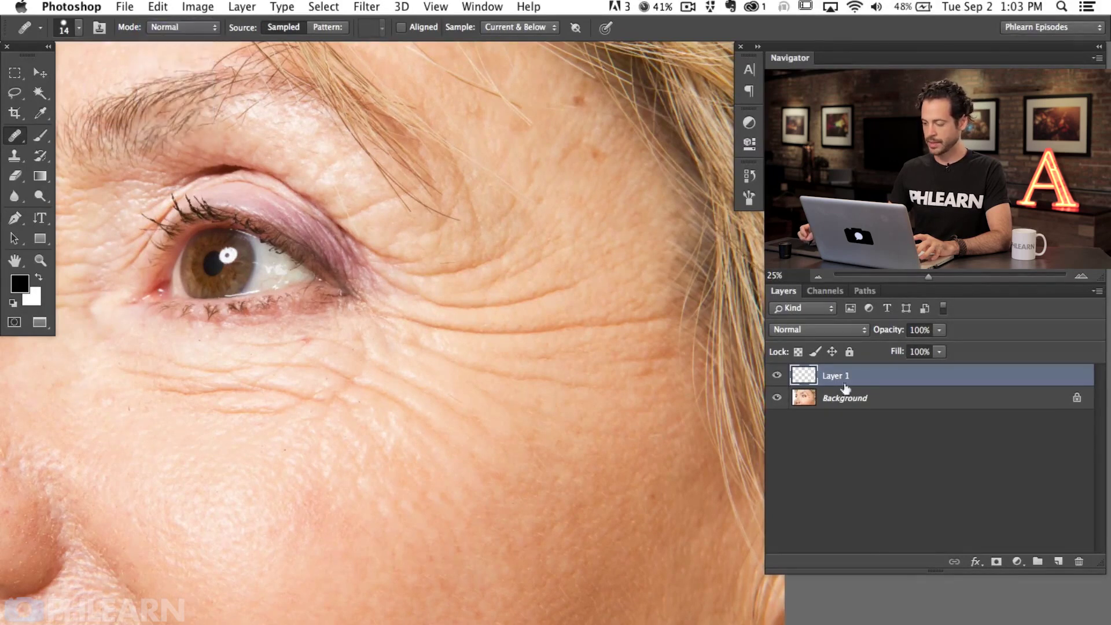
click(508, 28)
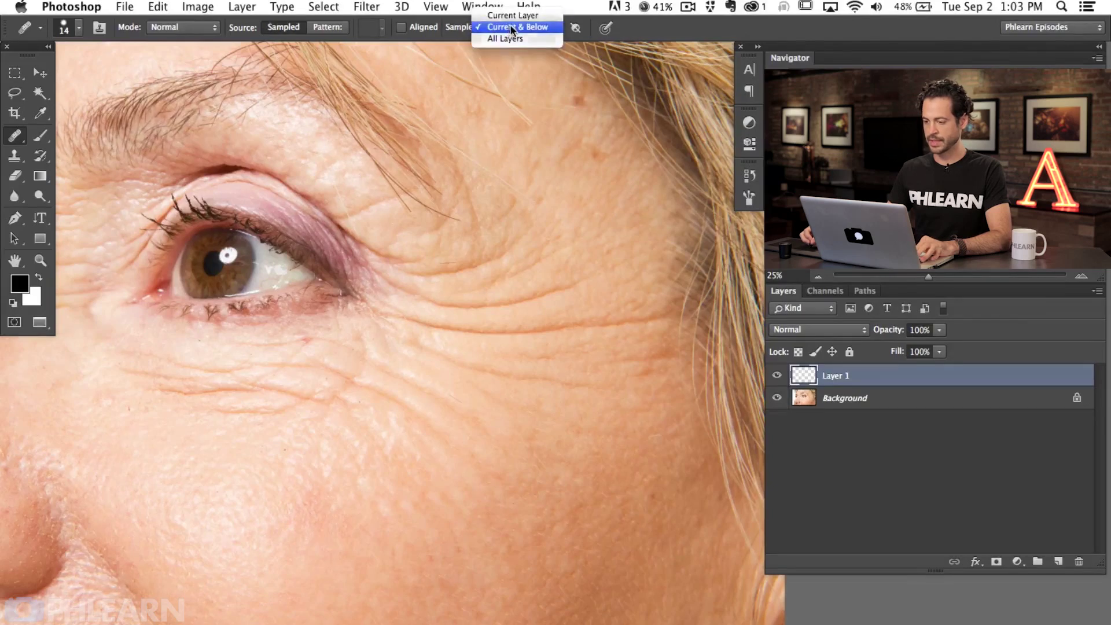
click(510, 26)
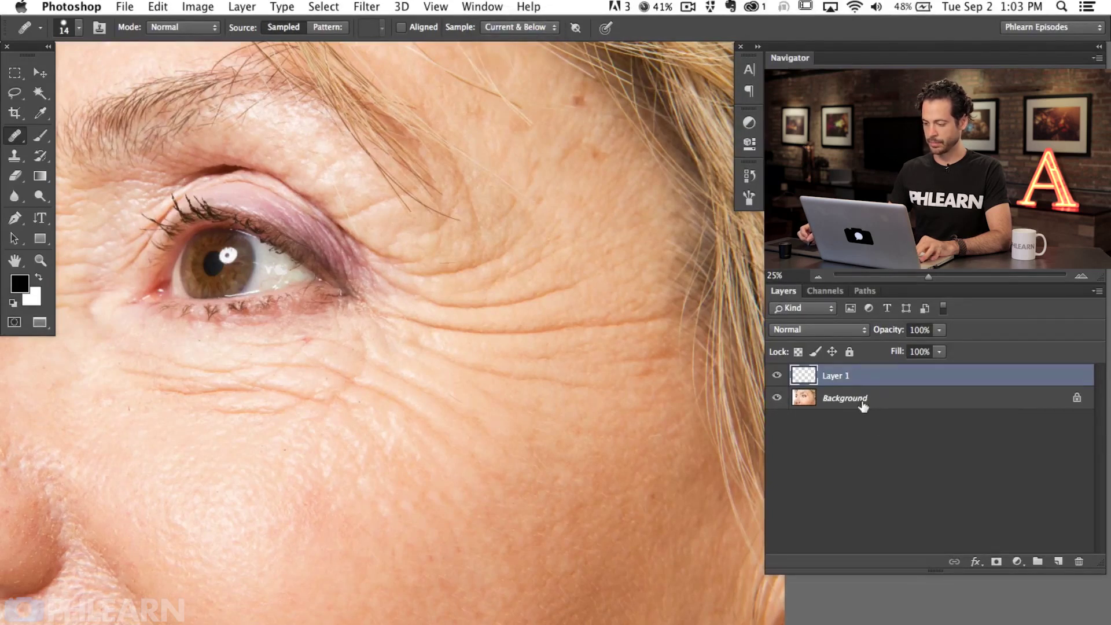
- Set the healing brush size to 106 and heal the outer half of the long crow's-foot wrinkle using nearby skin
drag(496, 346, 500, 346)
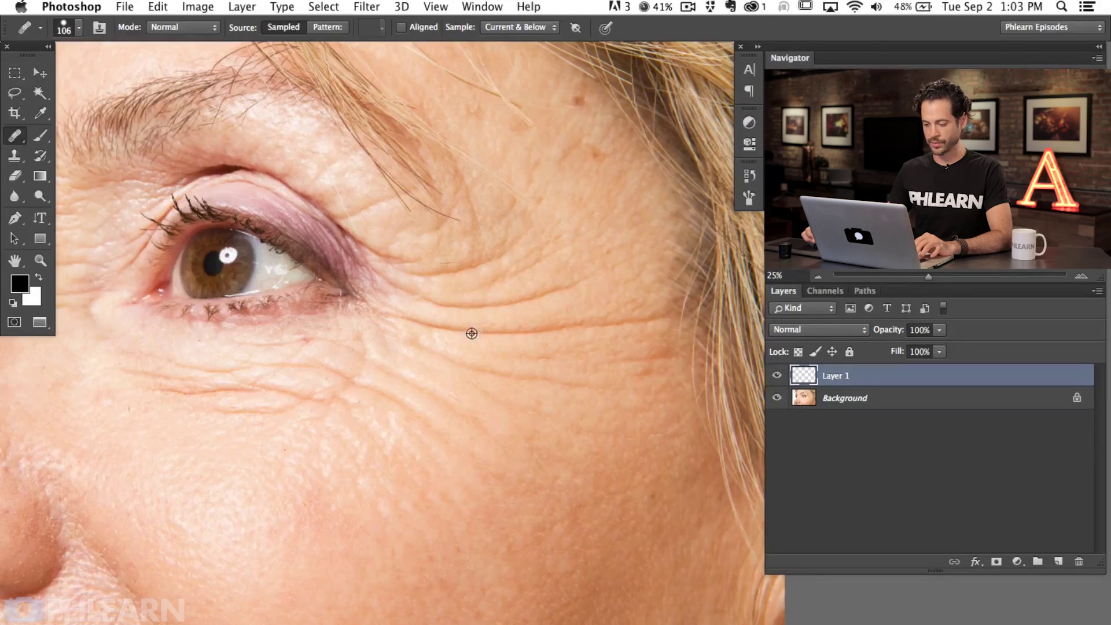
alt+click(474, 337)
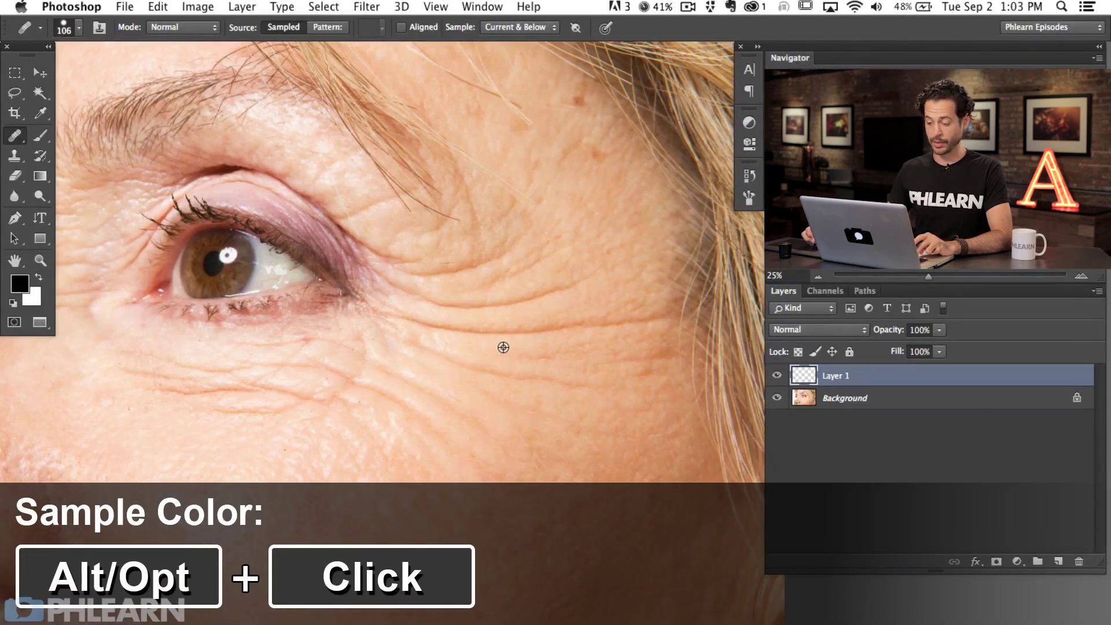
mouse_move(505, 333)
mouse_down()
mouse_move(633, 324)
mouse_move(566, 340)
mouse_move(588, 320)
mouse_move(615, 320)
mouse_up()
alt+click(573, 312)
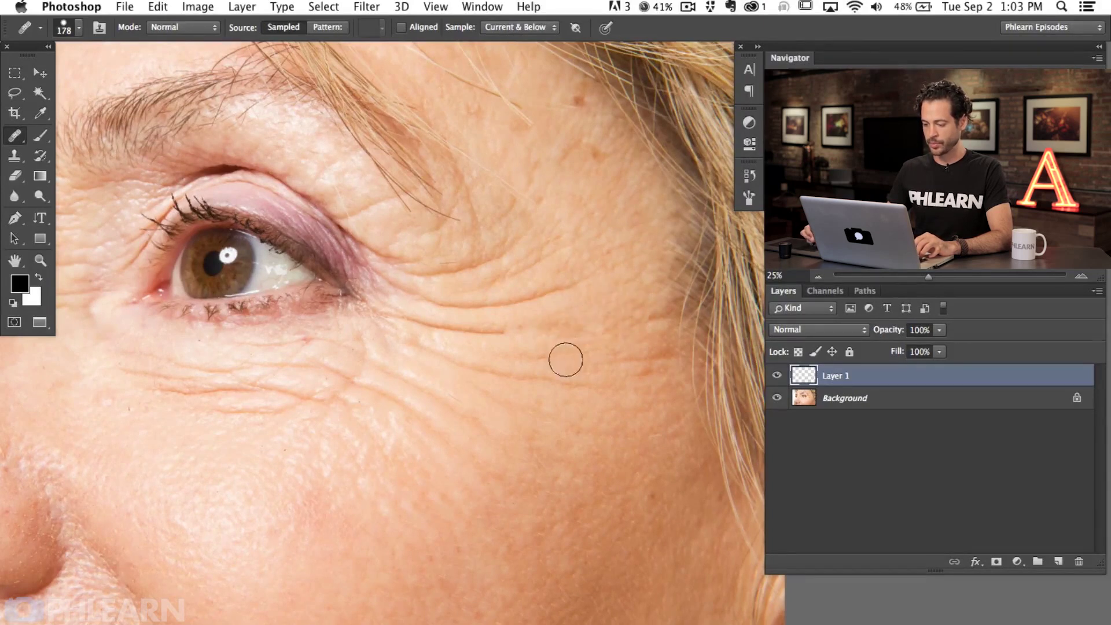
alt+click(509, 345)
mouse_move(508, 334)
mouse_down()
mouse_move(413, 322)
mouse_move(393, 333)
mouse_up()
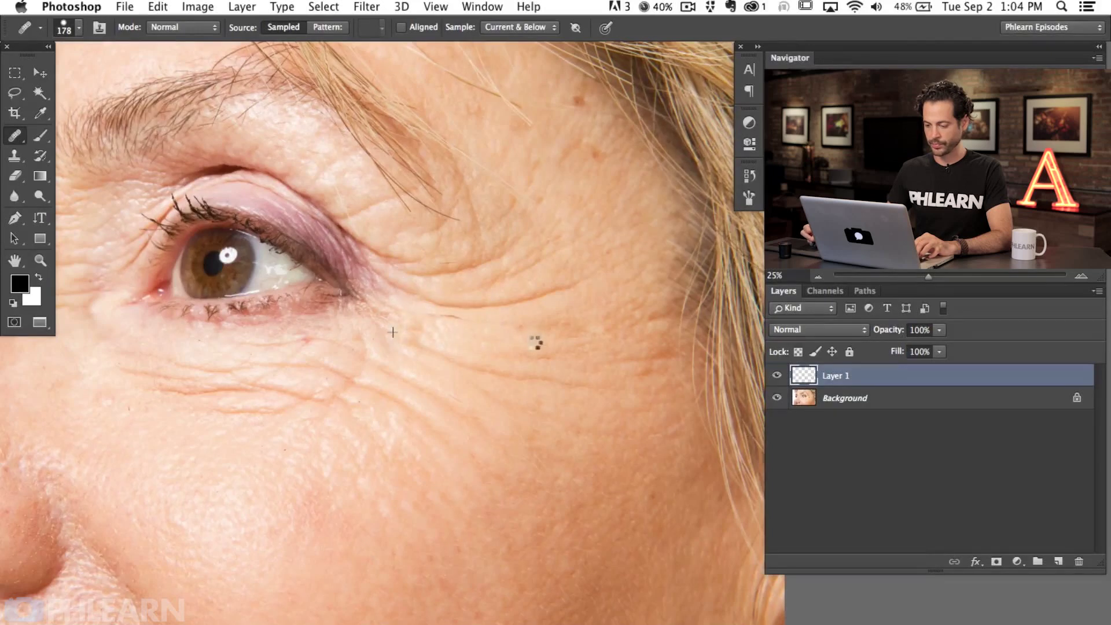
key(super+z)
- Heal the inner half of the long crow's-foot wrinkle in short strokes, resampling clean skin just below it
alt+click(501, 342)
mouse_move(508, 330)
mouse_down()
mouse_move(436, 330)
mouse_move(449, 331)
mouse_up()
alt+click(473, 339)
click(431, 323)
- Heal the outer part of the wrinkles just above the long crow's-foot line, using skin sampled beneath them
alt+click(519, 318)
drag(498, 301, 612, 278)
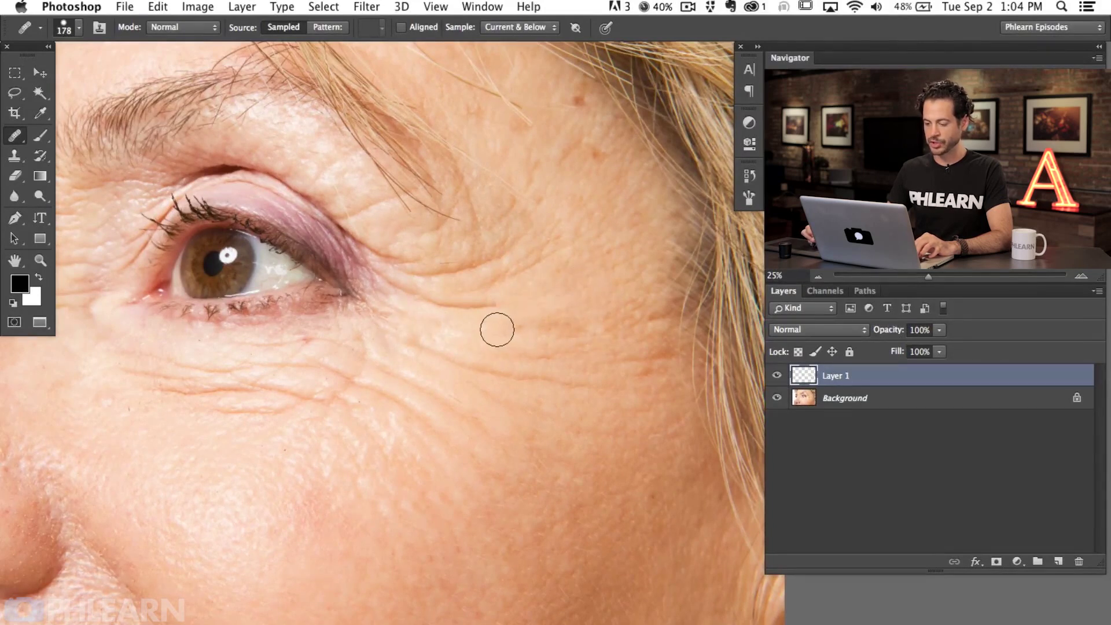
mouse_move(491, 306)
mouse_down()
mouse_move(423, 297)
mouse_move(529, 268)
mouse_move(576, 239)
mouse_up()
- Heal the remaining wrinkles beside the outer eye corner and the curved crease below the brow's hair strands
alt+click(488, 306)
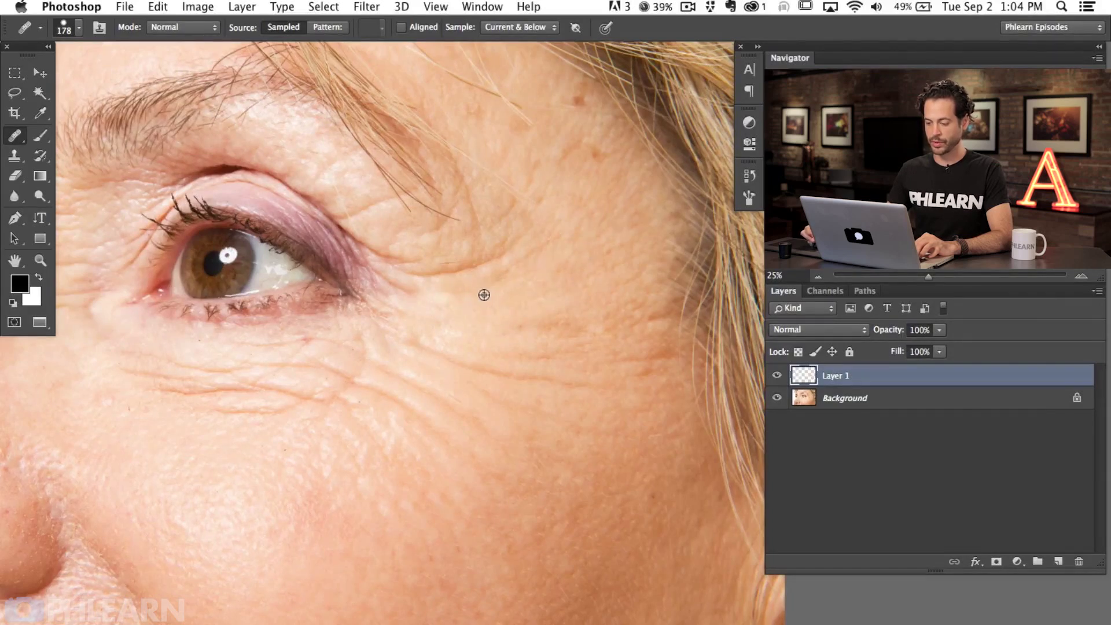
alt+click(491, 289)
mouse_move(509, 268)
mouse_down()
mouse_move(536, 250)
mouse_move(508, 277)
mouse_up()
alt+click(533, 317)
drag(436, 302, 416, 316)
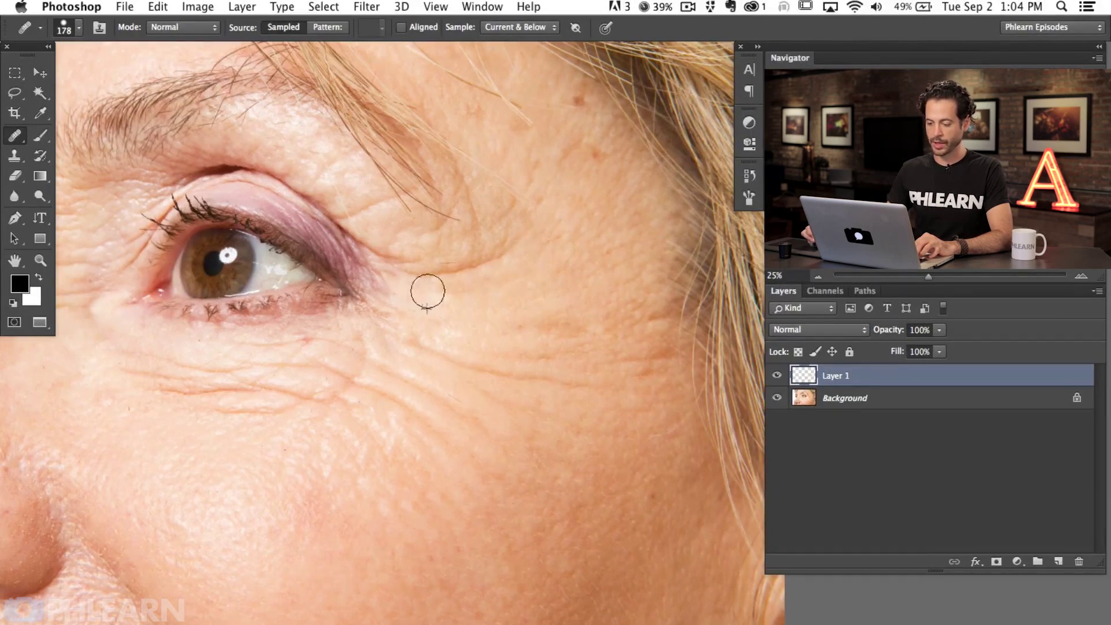
mouse_move(426, 265)
mouse_down()
mouse_move(415, 268)
mouse_move(515, 235)
mouse_move(455, 268)
mouse_move(526, 241)
mouse_move(477, 268)
mouse_up()
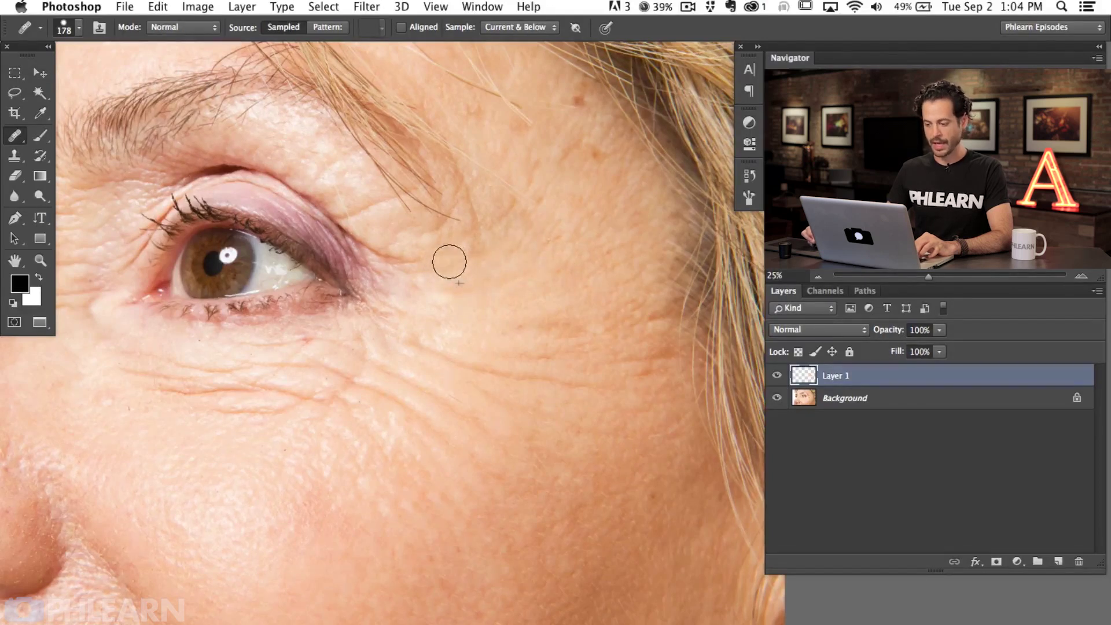
- Heal the diagonal creases running from below the outer eye corner across the upper cheek
mouse_move(429, 339)
mouse_down()
mouse_move(512, 383)
mouse_move(528, 378)
mouse_move(510, 369)
mouse_move(598, 367)
mouse_up()
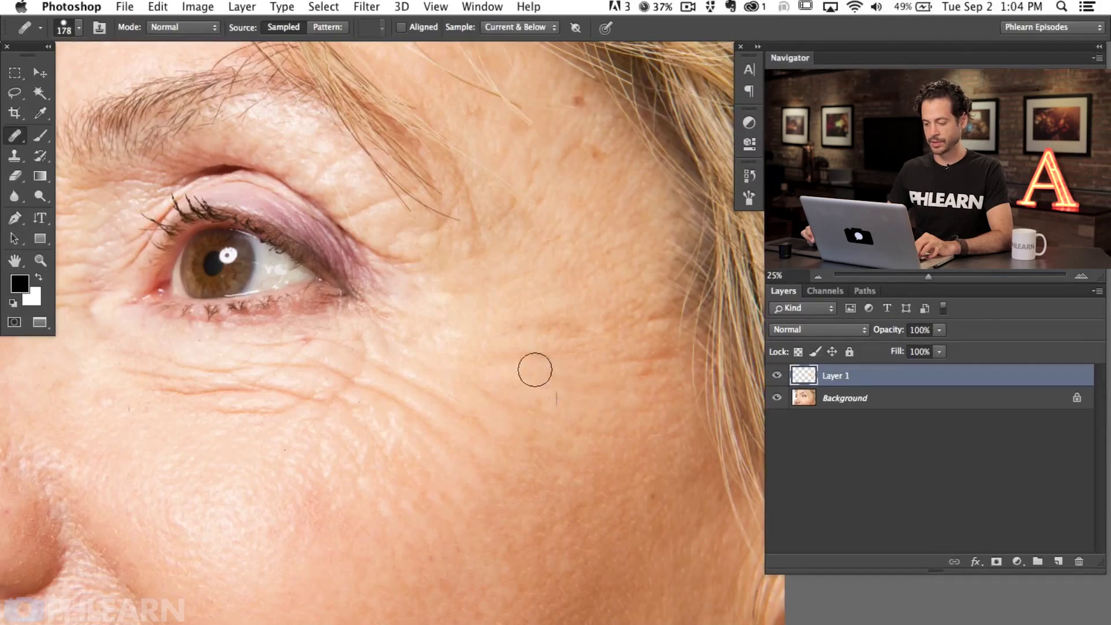
alt+click(418, 364)
mouse_move(395, 378)
mouse_down()
mouse_move(474, 434)
mouse_move(535, 420)
mouse_up()
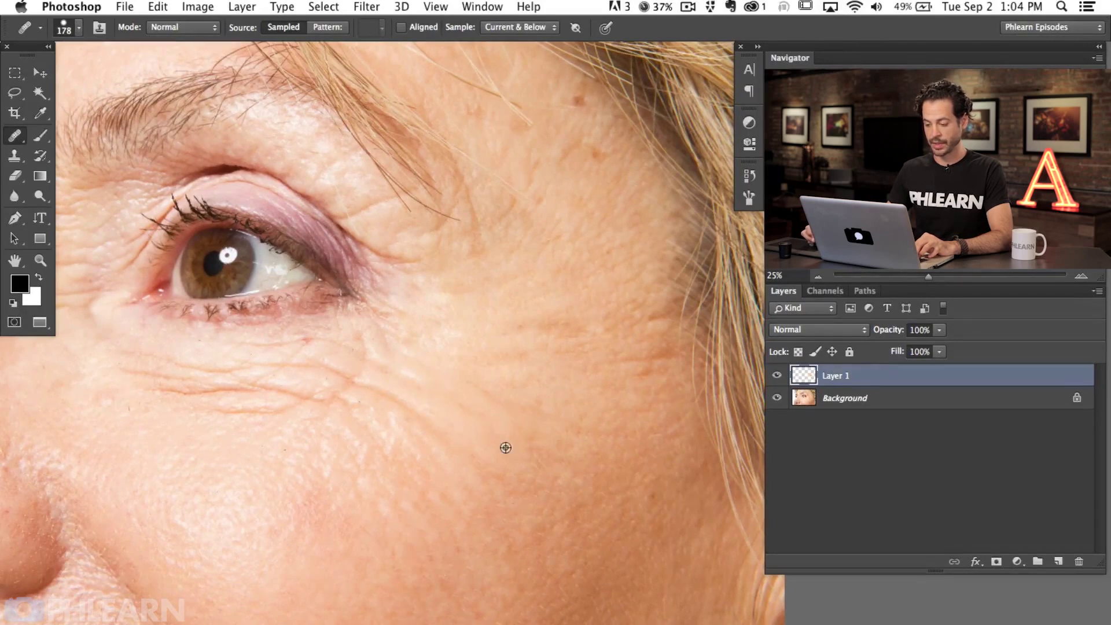
mouse_move(465, 454)
mouse_down()
mouse_move(382, 390)
mouse_move(462, 448)
mouse_up()
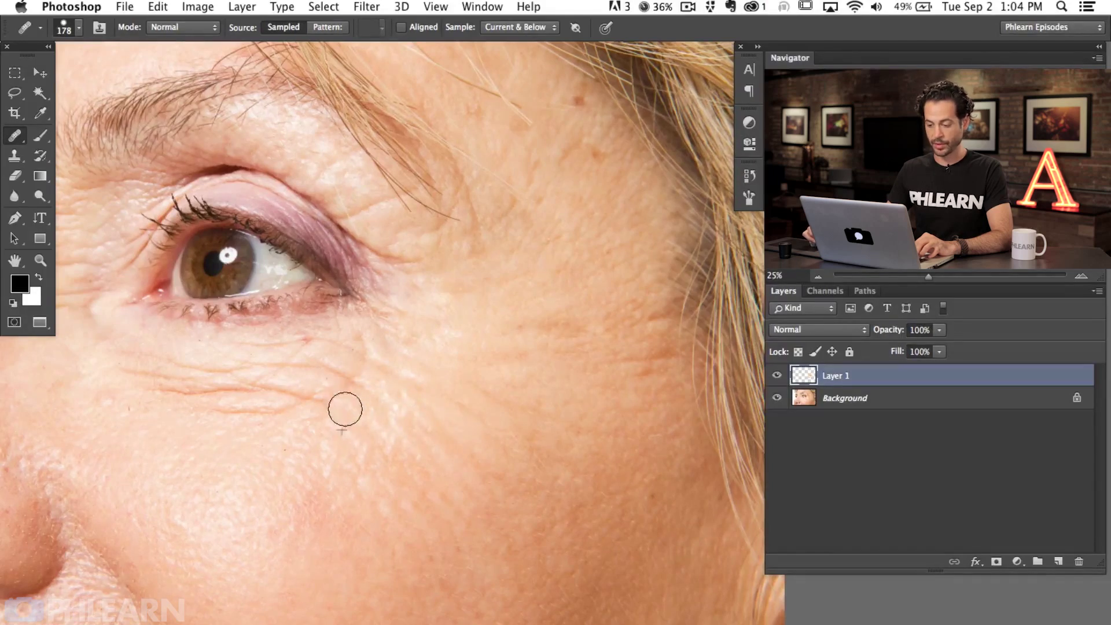
- Heal the lower wrinkles under the eye, repeatedly sampling smooth cheek skin just below them
alt+click(289, 429)
mouse_move(289, 411)
mouse_down()
mouse_move(221, 410)
mouse_move(267, 432)
mouse_up()
alt+click(247, 443)
alt+click(349, 426)
alt+click(275, 432)
mouse_move(315, 403)
mouse_down()
mouse_move(272, 390)
mouse_move(154, 387)
mouse_move(168, 425)
mouse_move(175, 419)
mouse_move(133, 412)
mouse_up()
alt+click(148, 426)
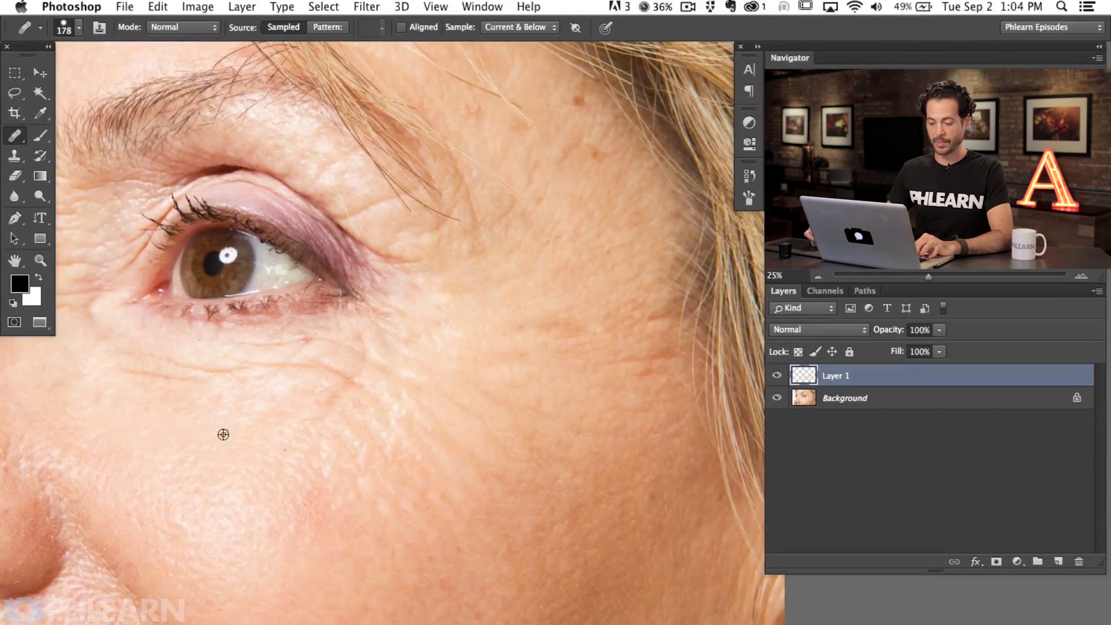
- Heal the upper under-eye wrinkles from the inner corner across to the outer side with freshly sampled skin
alt+click(194, 415)
drag(196, 377, 115, 368)
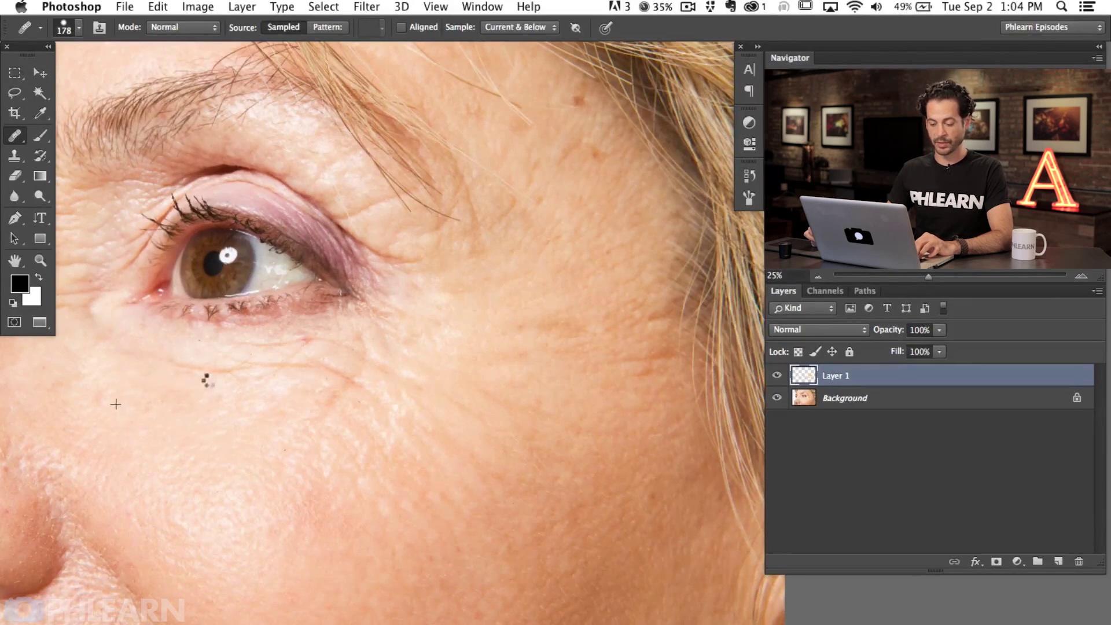
alt+click(146, 429)
click(153, 374)
alt+click(158, 391)
drag(184, 365, 323, 381)
mouse_move(247, 381)
mouse_down()
mouse_move(283, 367)
mouse_move(371, 376)
mouse_up()
drag(291, 372, 268, 385)
- Heal the leftover creases beneath the outer part of the lower eyelid with sampled nearby skin
alt+click(303, 400)
mouse_move(348, 395)
mouse_down()
mouse_move(330, 368)
mouse_move(325, 397)
mouse_move(293, 370)
mouse_move(331, 436)
mouse_up()
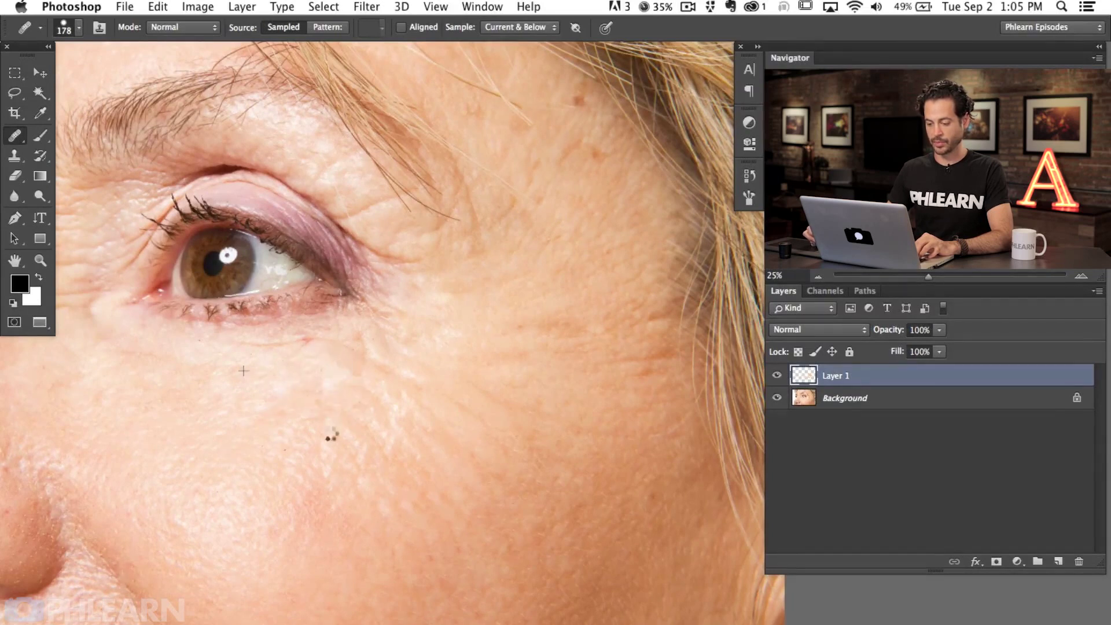
alt+click(297, 400)
drag(310, 376, 309, 369)
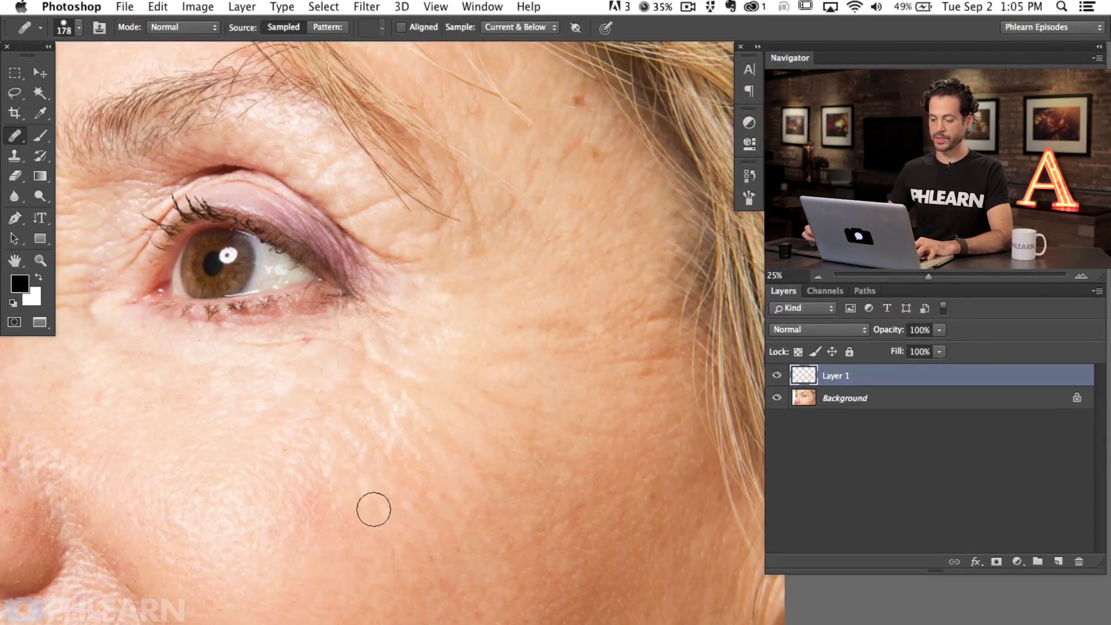
- Toggle the visibility of Layer 1 to compare the eye area before and after healing
mouse_move(337, 487)
mouse_down()
mouse_move(437, 489)
mouse_move(394, 470)
mouse_move(441, 475)
mouse_up()
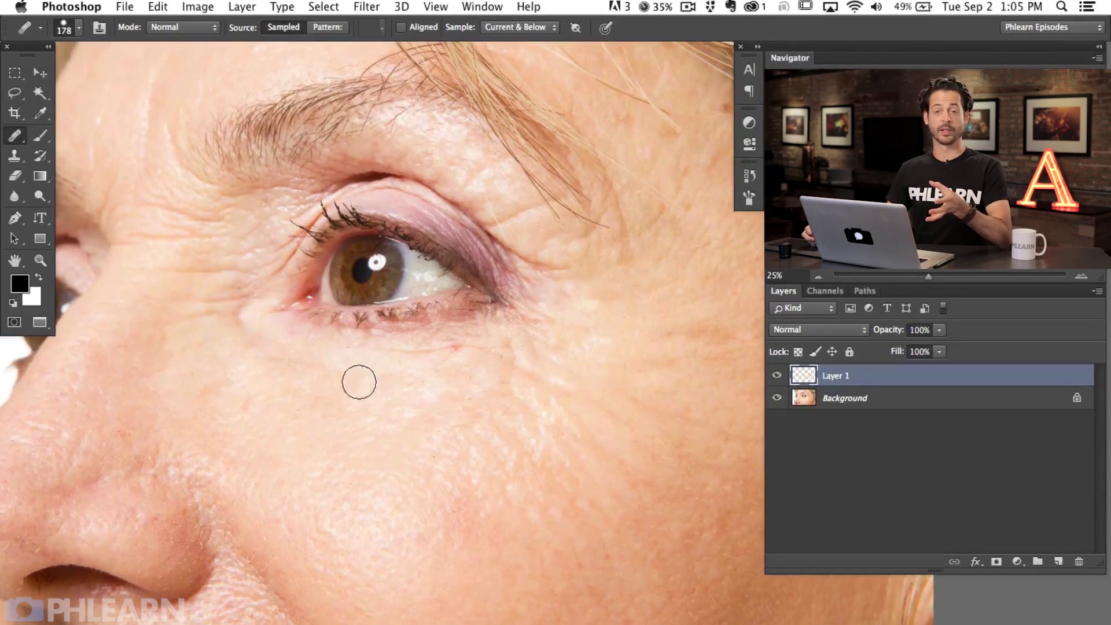
click(777, 377)
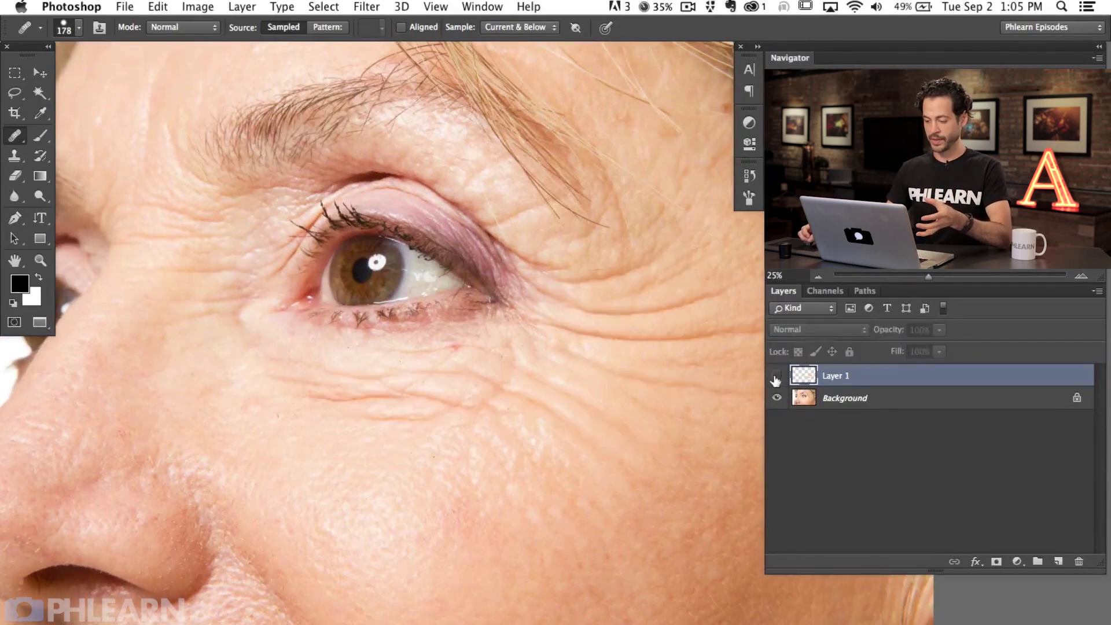
drag(722, 397, 664, 400)
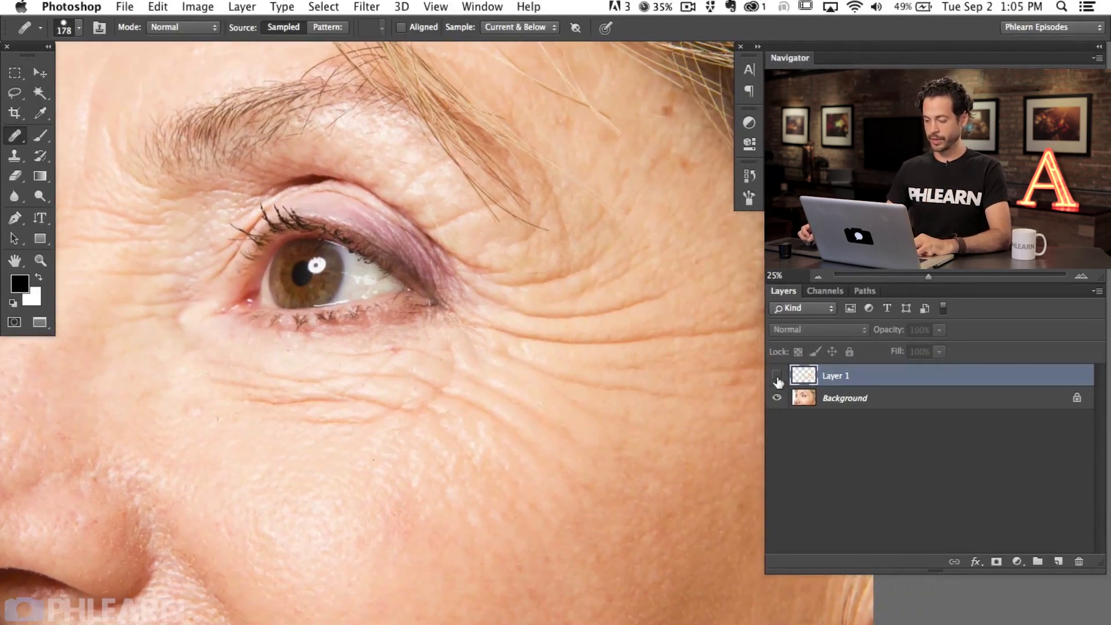
click(777, 377)
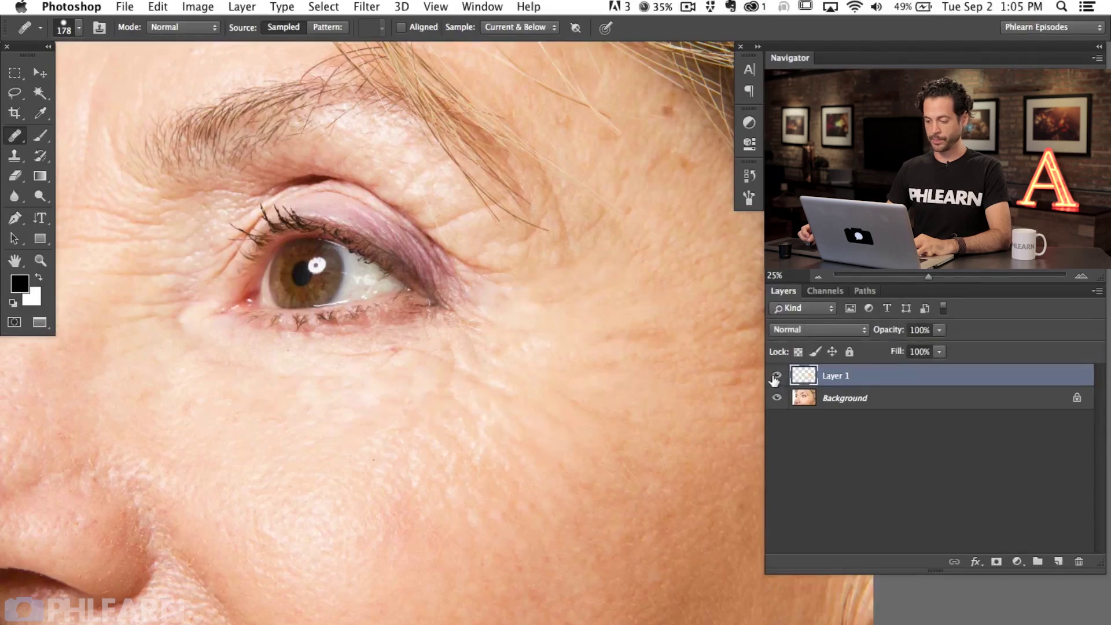
click(776, 377)
click(776, 379)
click(776, 379)
click(778, 379)
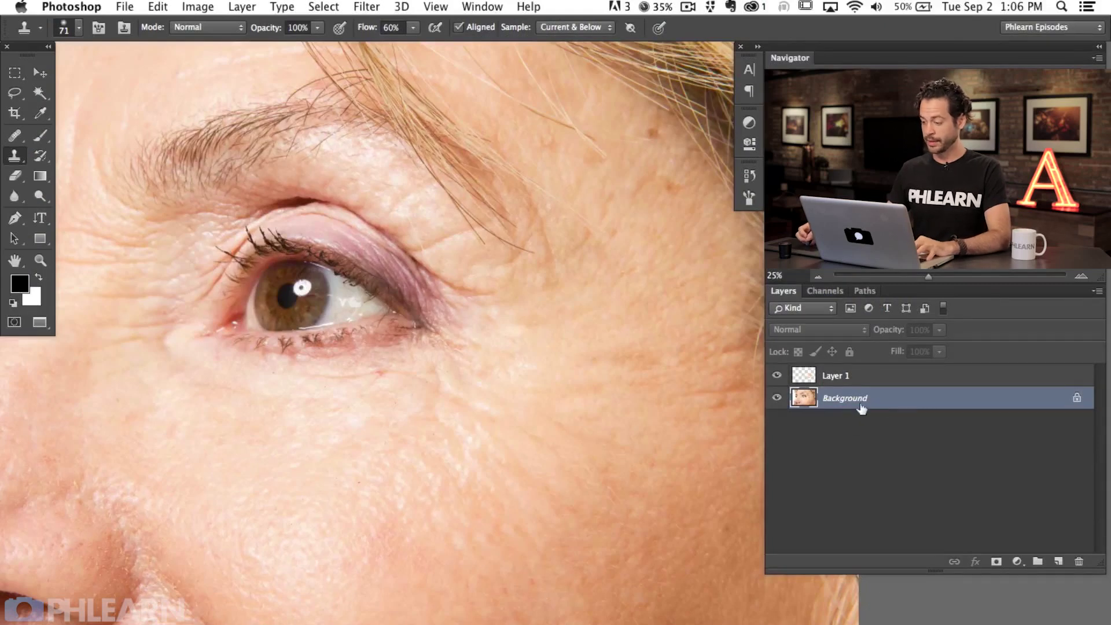
- Duplicate the Background layer for cloning with a Clone Stamp brush of size 246, and hide Layer 1
key(super+j)
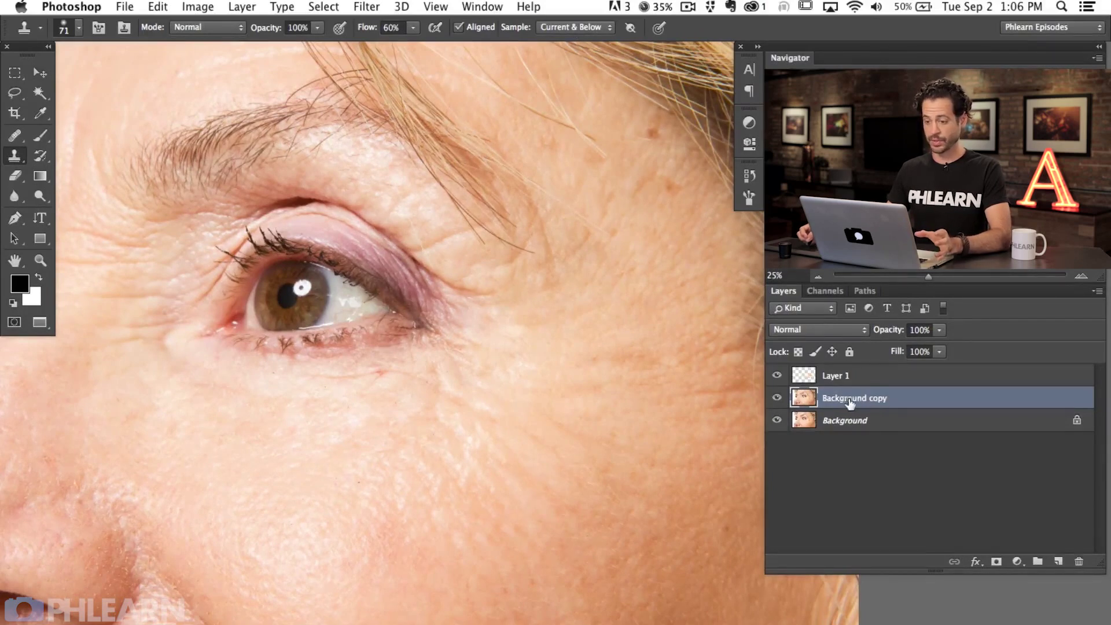
ctrl+alt+drag(421, 338, 472, 338)
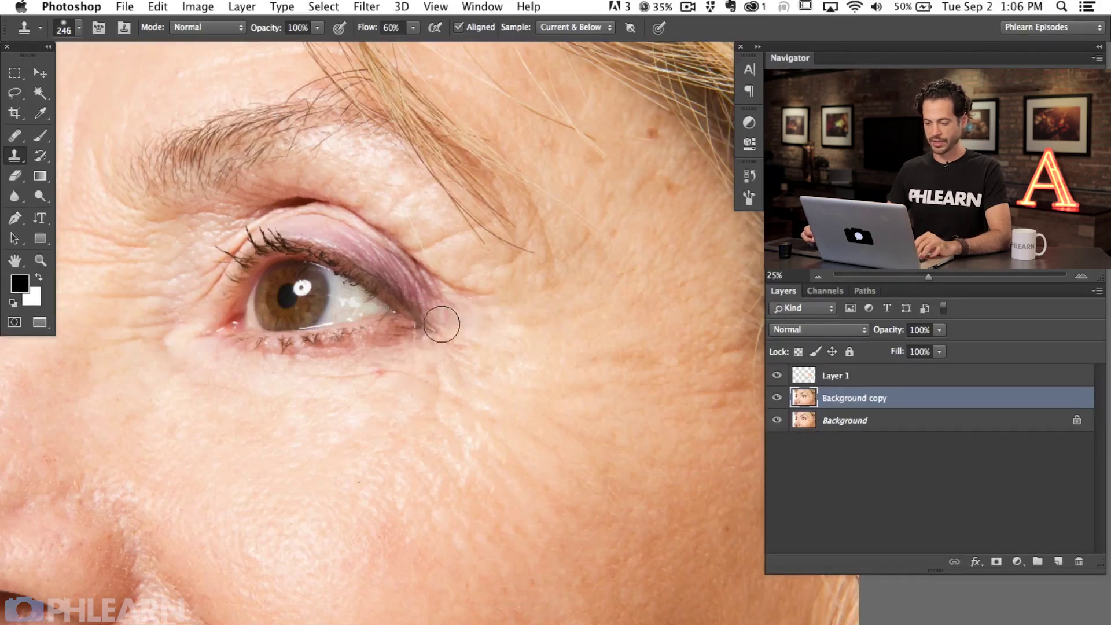
click(777, 375)
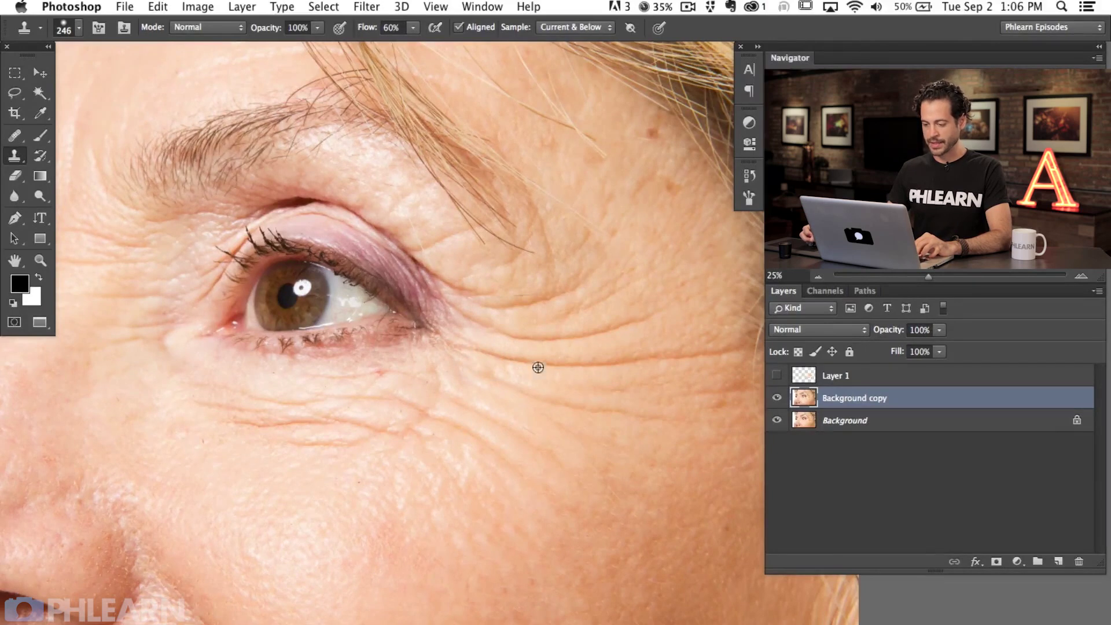
- Try cloning sampled skin over the crow's-feet wrinkles in Normal mode, and undo the stroke
mouse_move(624, 365)
mouse_down()
mouse_move(690, 372)
mouse_move(591, 353)
mouse_move(526, 391)
mouse_move(506, 354)
mouse_move(481, 412)
mouse_move(550, 407)
mouse_move(618, 438)
mouse_move(578, 419)
mouse_up()
key(super+z)
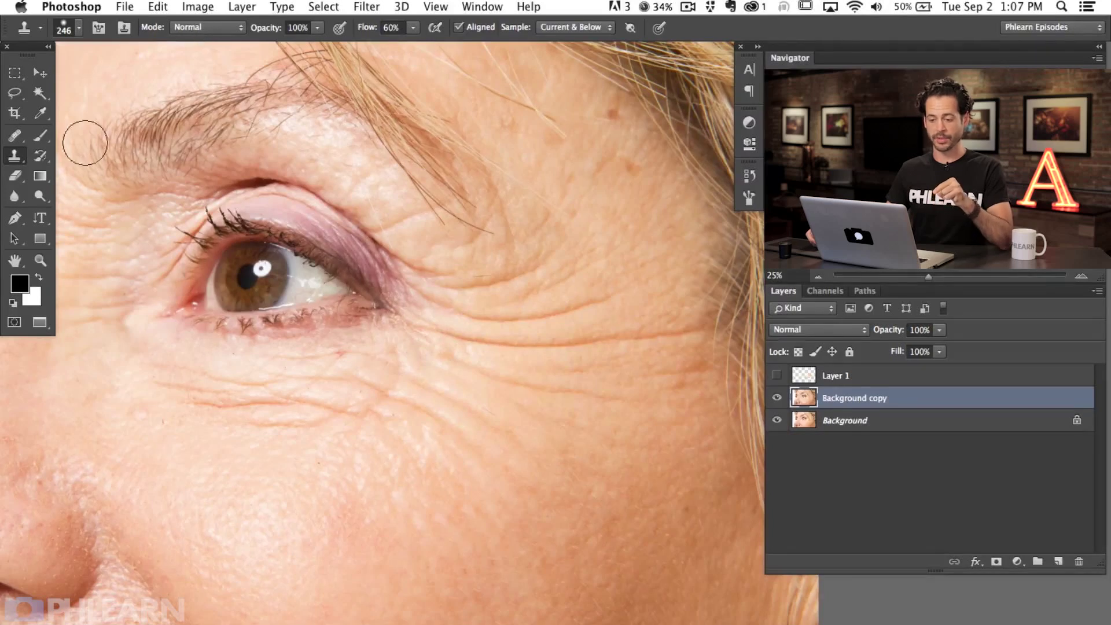
- Set the Clone Stamp mode to Lighten and clone skin over the long crow's-foot wrinkle with brush size 162
click(197, 29)
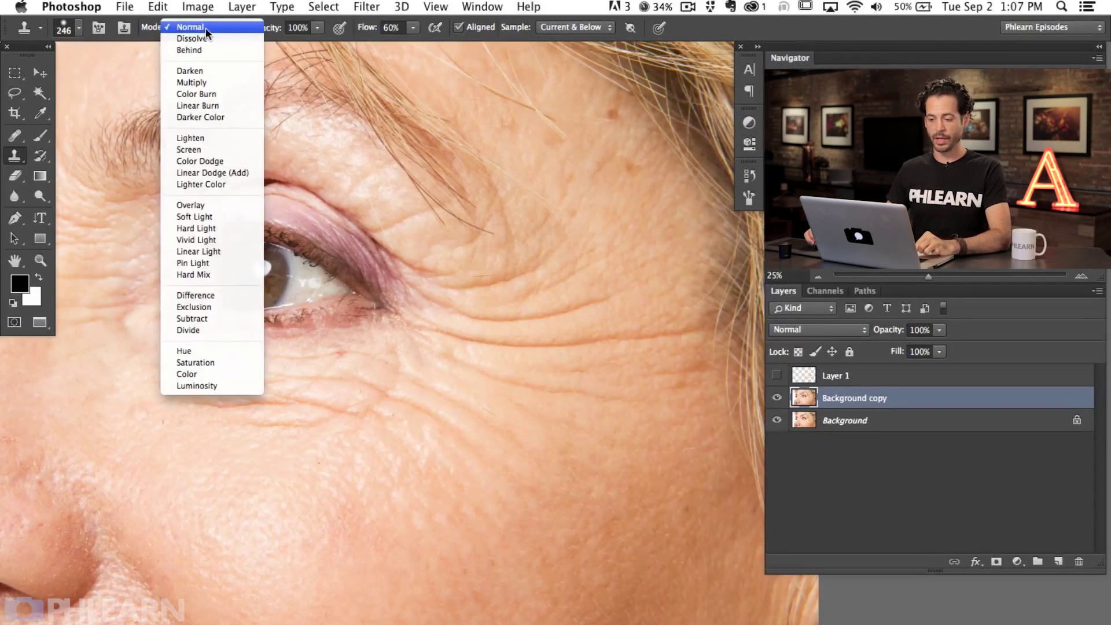
click(206, 137)
mouse_move(546, 365)
mouse_down()
mouse_move(532, 342)
mouse_move(683, 332)
mouse_up()
mouse_move(580, 335)
mouse_down()
mouse_move(539, 348)
mouse_move(436, 330)
mouse_up()
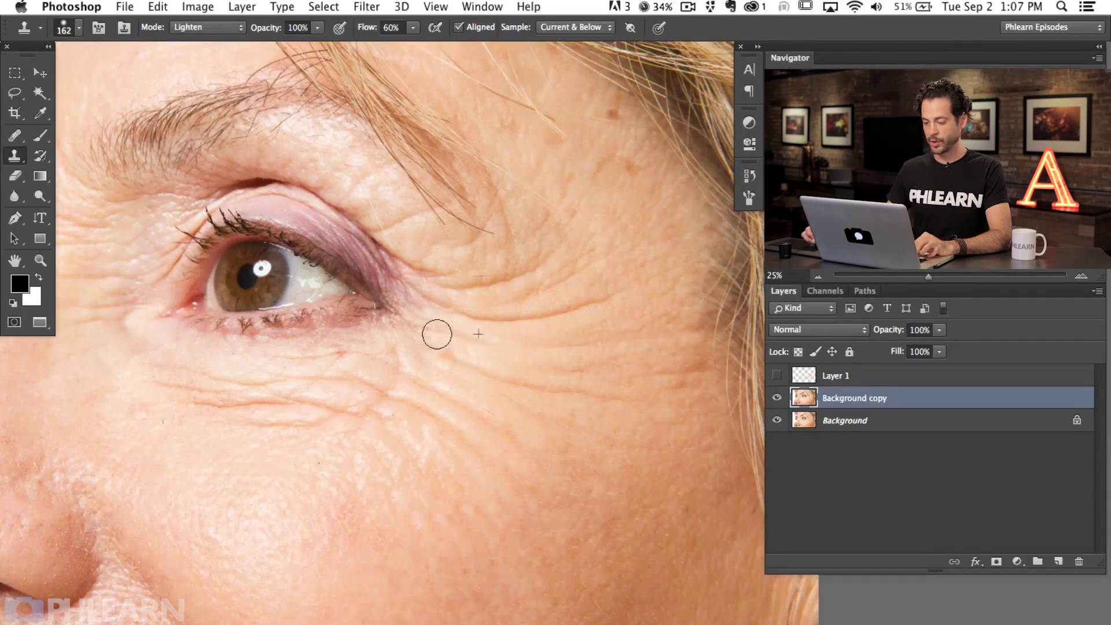
- Toggle the visibility of the Background copy layer to compare the cloned skin with the original wrinkles
click(777, 399)
click(776, 400)
click(776, 399)
click(775, 400)
- Clone lighter skin over the remaining crow's-feet wrinkles beyond the outer eye corner in Lighten mode, resampling nearby skin
mouse_move(538, 317)
mouse_down()
mouse_move(594, 303)
mouse_move(503, 320)
mouse_move(457, 314)
mouse_move(484, 317)
mouse_move(427, 290)
mouse_move(464, 310)
mouse_move(486, 286)
mouse_move(546, 265)
mouse_up()
alt+click(480, 305)
alt+click(557, 304)
mouse_move(504, 310)
mouse_down()
mouse_move(569, 262)
mouse_move(496, 271)
mouse_move(479, 286)
mouse_up()
alt+click(491, 303)
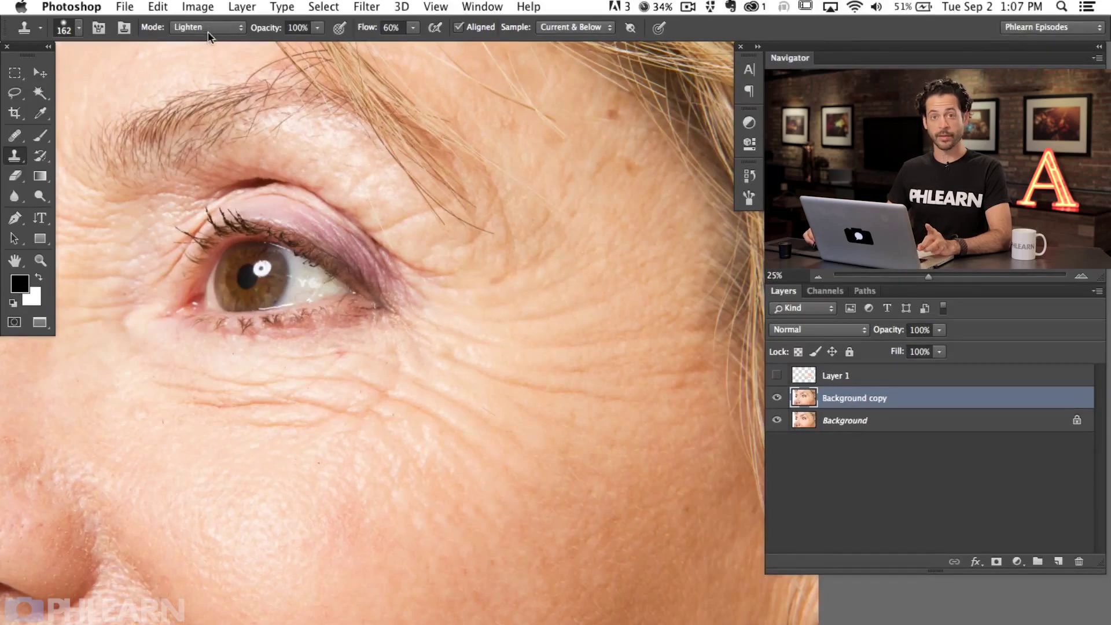
- Try the Lighten-mode Clone Stamp on a new empty layer above Background copy, and delete that layer
click(1058, 562)
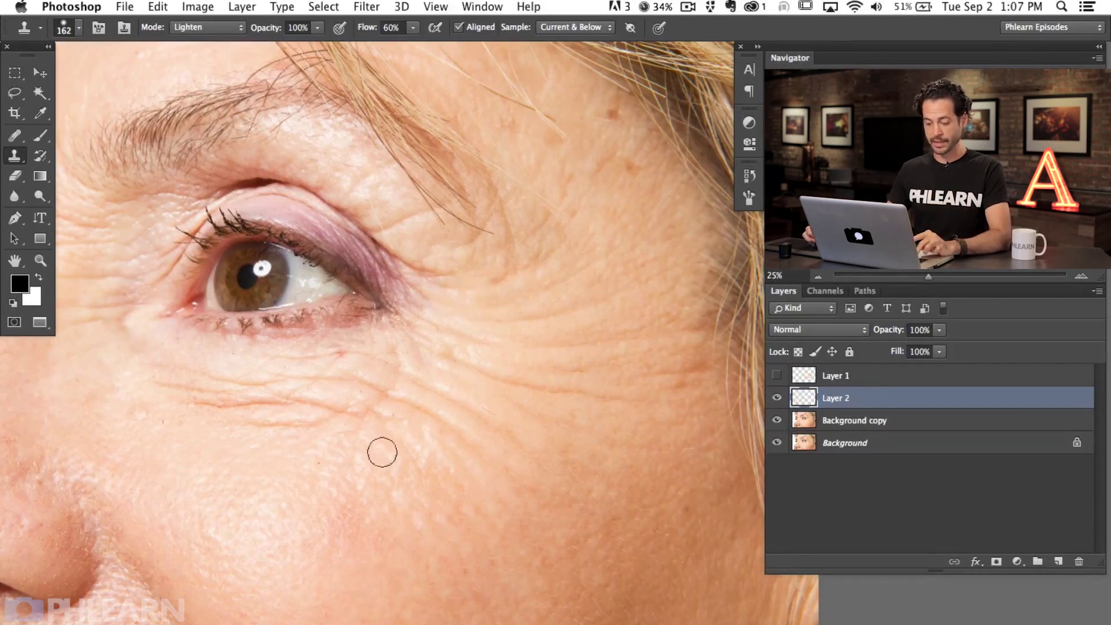
mouse_move(306, 420)
mouse_down()
mouse_move(246, 417)
mouse_move(248, 392)
mouse_move(237, 396)
mouse_up()
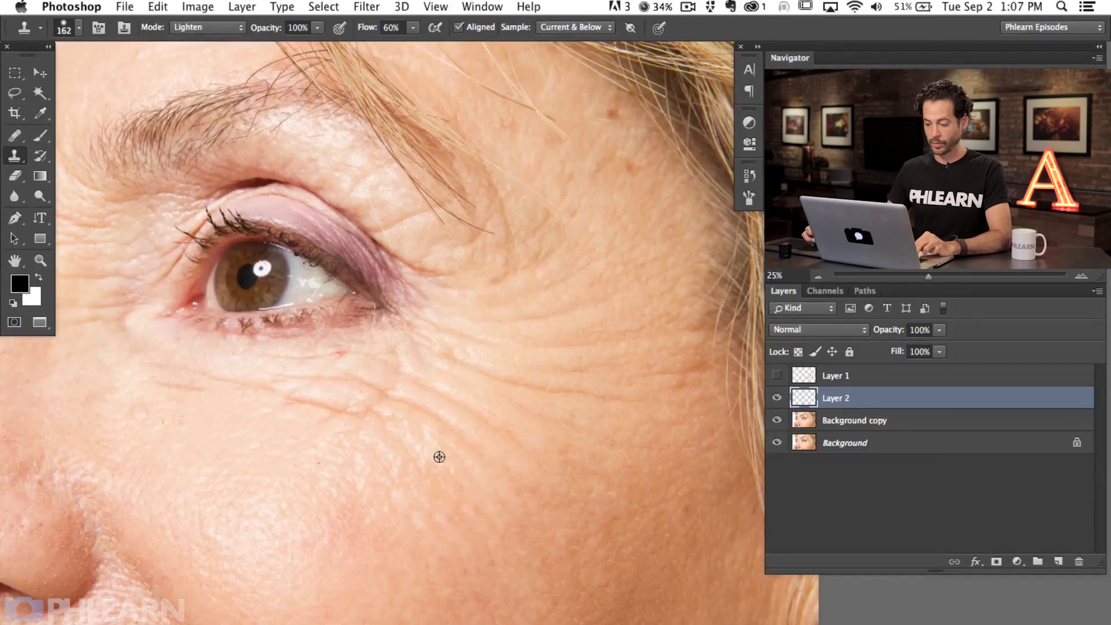
mouse_move(507, 360)
mouse_down()
mouse_move(476, 411)
mouse_move(555, 311)
mouse_move(506, 427)
mouse_move(467, 346)
mouse_move(462, 397)
mouse_move(461, 377)
mouse_move(580, 372)
mouse_move(422, 314)
mouse_move(364, 432)
mouse_move(462, 312)
mouse_move(662, 377)
mouse_up()
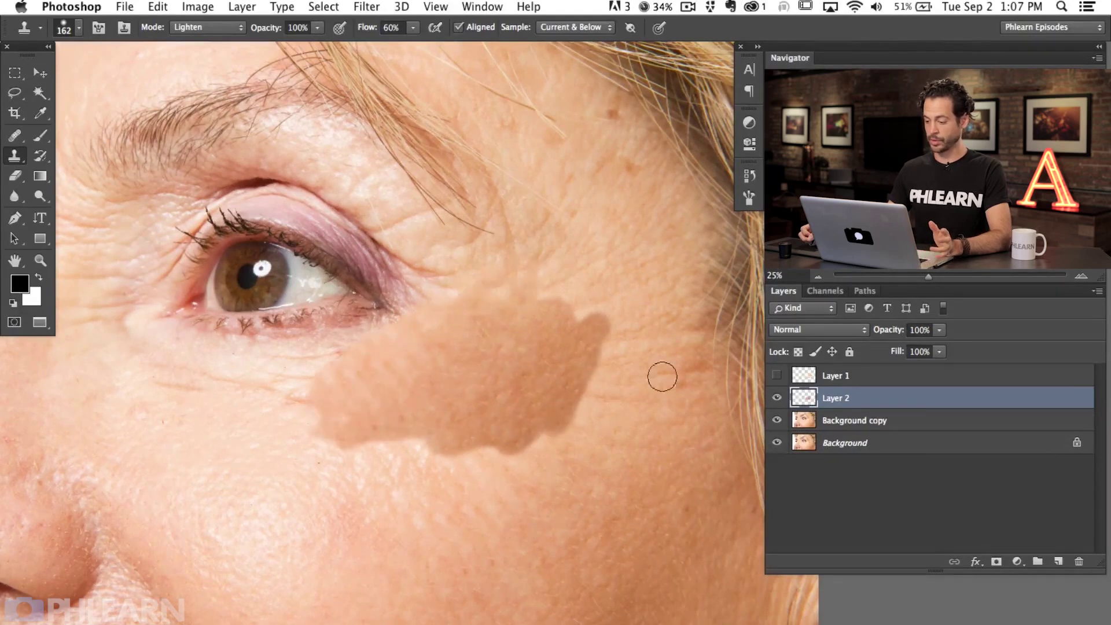
key(Delete)
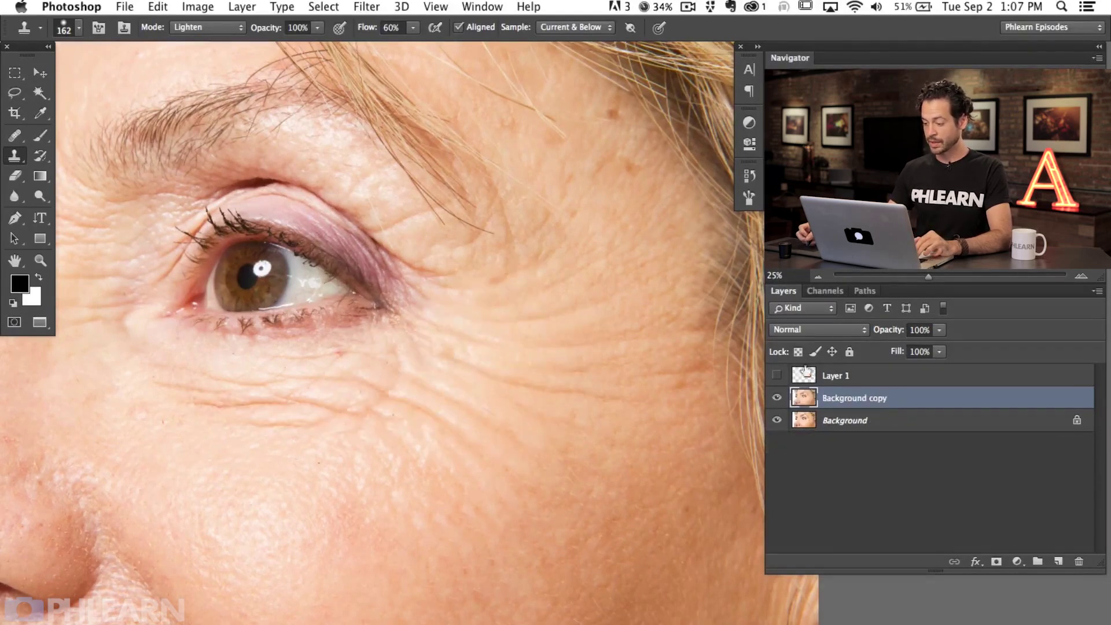
- Clone nearby skin on Background copy over the under-eye wrinkles and the creases beside the outer upper eyelid
drag(505, 401, 501, 400)
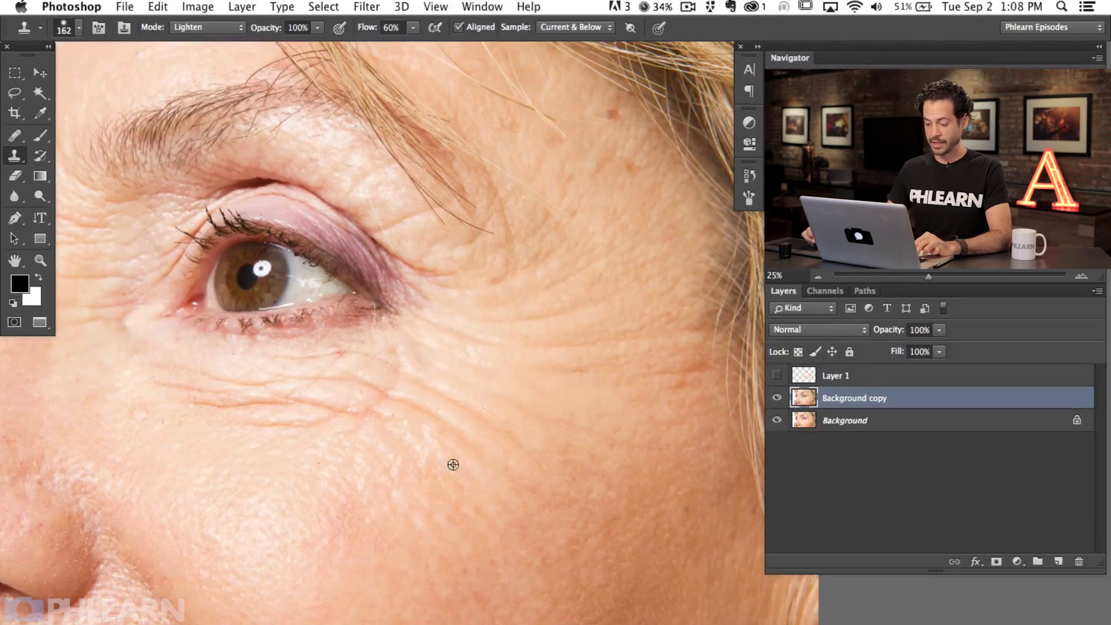
alt+click(372, 446)
mouse_move(353, 420)
mouse_down()
mouse_move(367, 414)
mouse_move(303, 407)
mouse_move(318, 422)
mouse_move(217, 426)
mouse_move(248, 404)
mouse_move(168, 399)
mouse_move(179, 385)
mouse_up()
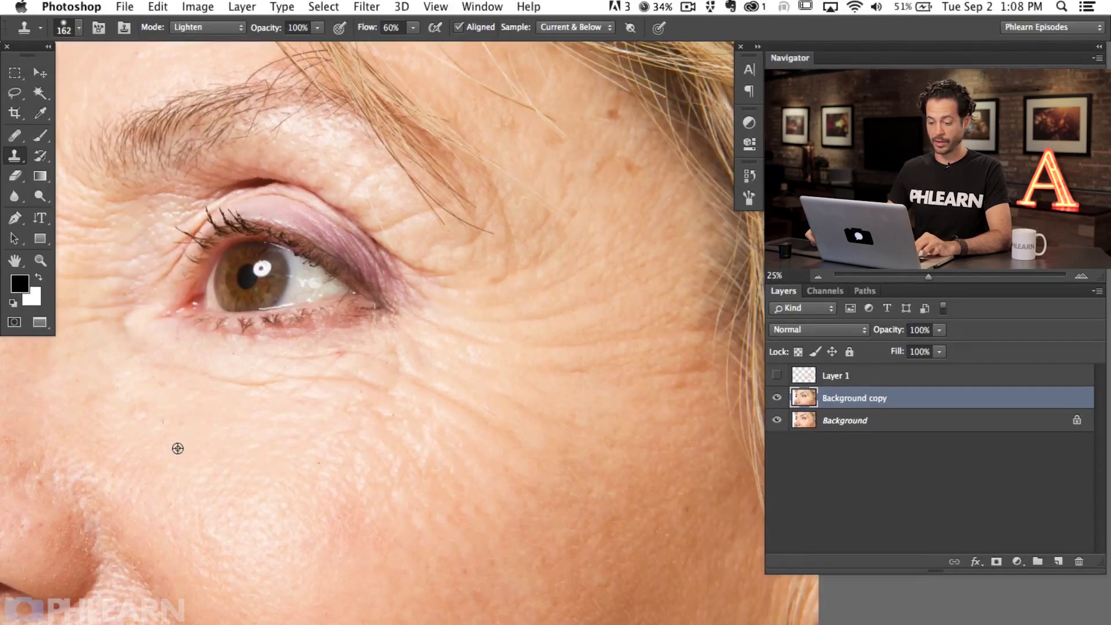
mouse_move(353, 389)
mouse_down()
mouse_move(343, 356)
mouse_move(289, 364)
mouse_move(322, 353)
mouse_move(315, 408)
mouse_move(378, 384)
mouse_move(400, 422)
mouse_up()
alt+click(310, 404)
alt+click(435, 420)
mouse_move(418, 379)
mouse_down()
mouse_move(466, 412)
mouse_move(444, 407)
mouse_move(410, 358)
mouse_move(375, 364)
mouse_move(396, 322)
mouse_move(334, 346)
mouse_move(346, 347)
mouse_move(214, 358)
mouse_up()
alt+click(438, 305)
mouse_move(412, 245)
mouse_down()
mouse_move(415, 261)
mouse_move(383, 241)
mouse_up()
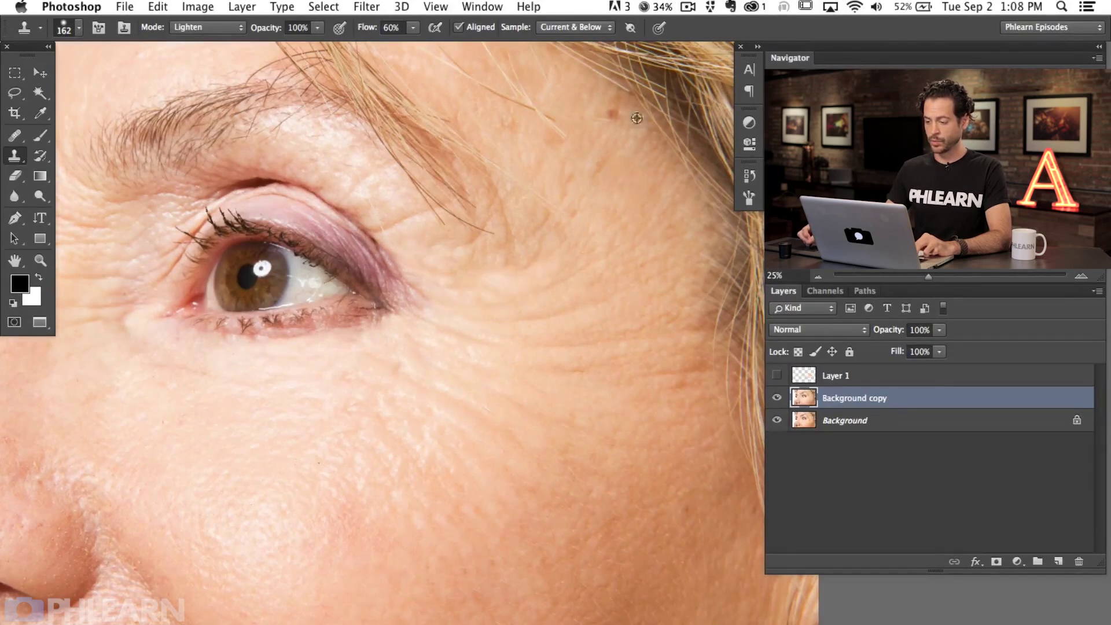
- Clone lighter skin over the wrinkles between the inner eye corner and the nose bridge, undoing one stroke along the way
drag(338, 357, 509, 352)
alt+click(266, 335)
mouse_move(277, 318)
mouse_down()
mouse_move(278, 300)
mouse_move(290, 301)
mouse_up()
drag(227, 327, 238, 321)
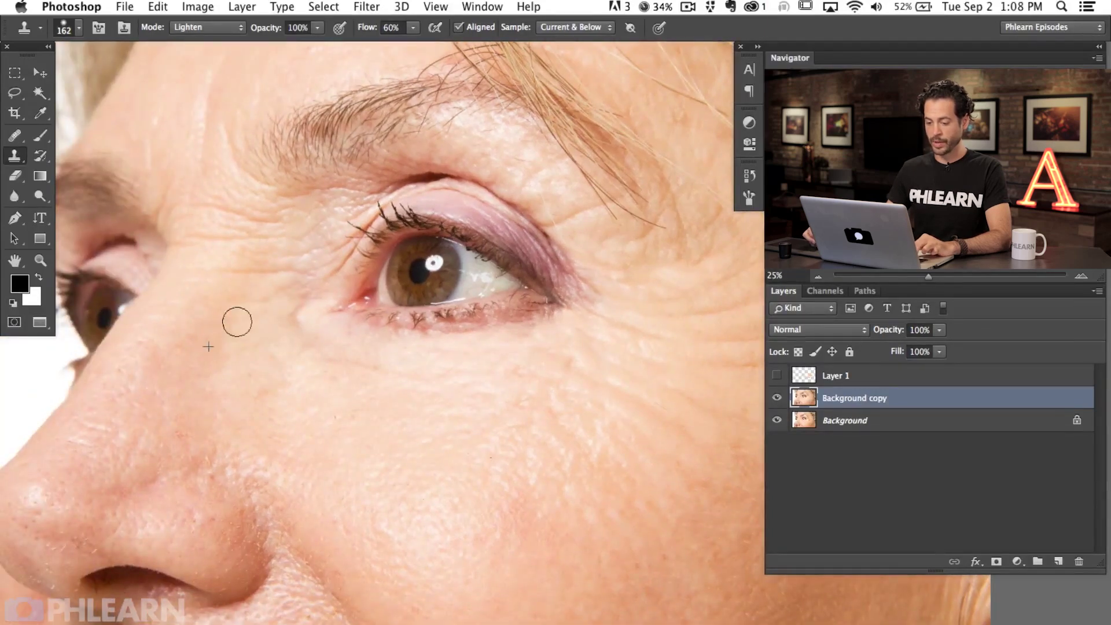
mouse_move(254, 285)
mouse_down()
mouse_move(264, 253)
mouse_move(200, 253)
mouse_move(273, 241)
mouse_move(247, 239)
mouse_move(252, 217)
mouse_move(238, 223)
mouse_move(231, 264)
mouse_move(193, 202)
mouse_move(226, 245)
mouse_move(211, 242)
mouse_move(298, 261)
mouse_move(296, 290)
mouse_move(283, 282)
mouse_move(295, 233)
mouse_move(323, 189)
mouse_move(294, 191)
mouse_move(265, 226)
mouse_move(293, 223)
mouse_up()
key(super+z)
alt+click(318, 194)
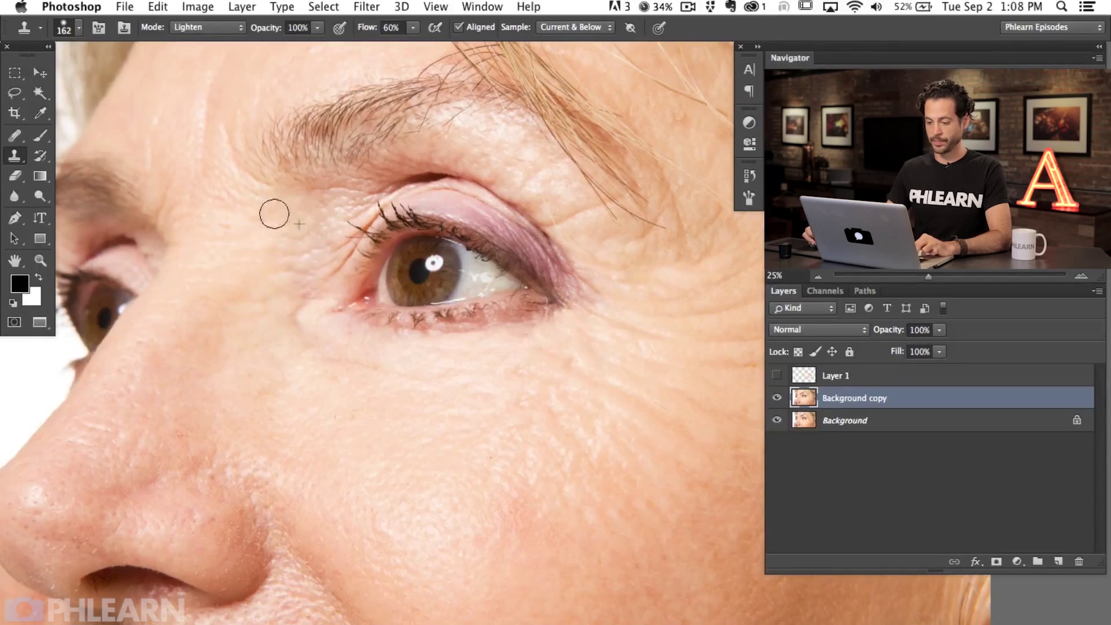
- Clone sampled skin over the creases above the outer eye corner near the stray hairs, undoing one stroke and repainting it
scroll(286, 367, right, 5)
alt+click(463, 247)
mouse_move(453, 231)
mouse_down()
mouse_move(493, 213)
mouse_move(474, 216)
mouse_move(455, 248)
mouse_move(479, 227)
mouse_move(523, 249)
mouse_up()
key(super+z)
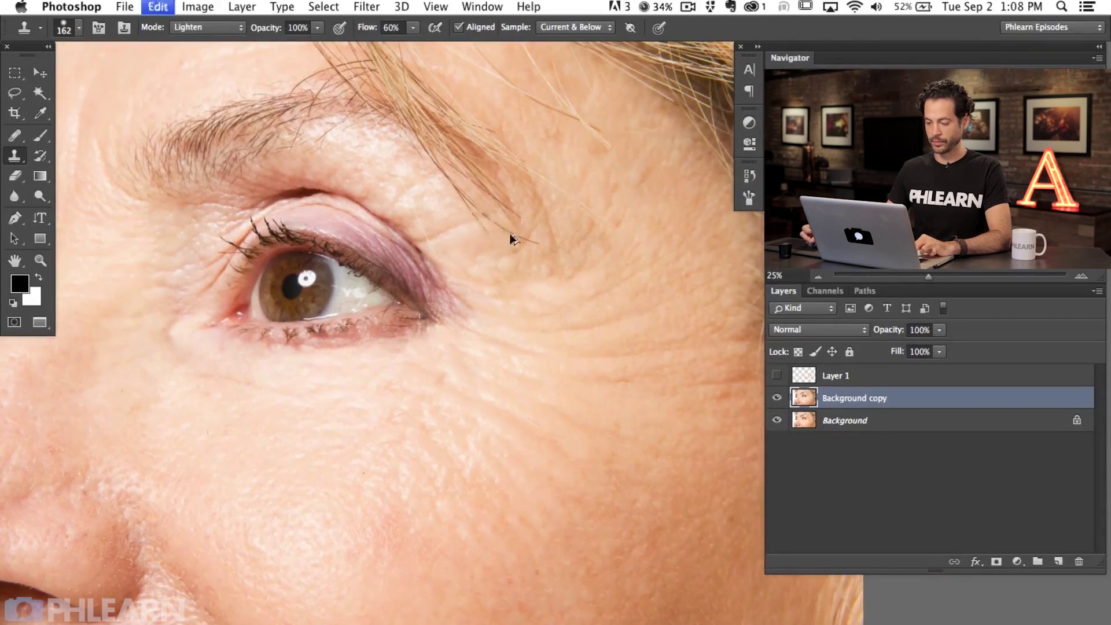
mouse_move(462, 222)
mouse_down()
mouse_move(474, 226)
mouse_move(437, 242)
mouse_up()
alt+click(462, 249)
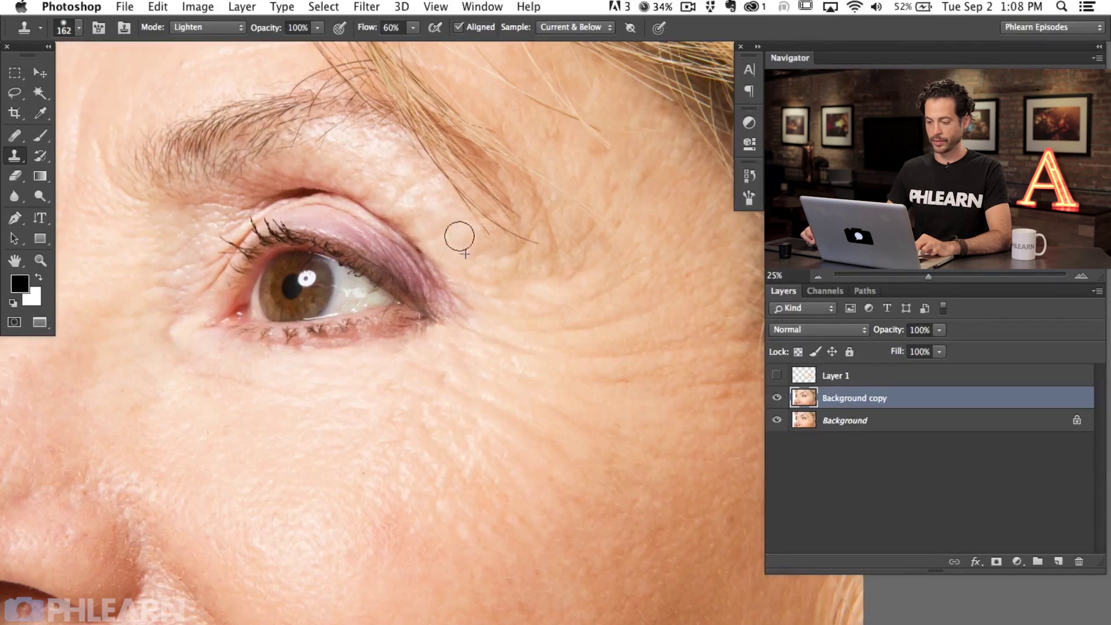
alt+click(486, 245)
drag(488, 267, 503, 270)
- Clone sampled skin over the fine wrinkles on the temple beyond the outer eye corner
alt+click(598, 265)
mouse_move(583, 235)
mouse_down()
mouse_move(594, 231)
mouse_move(590, 257)
mouse_move(584, 241)
mouse_up()
alt+click(598, 282)
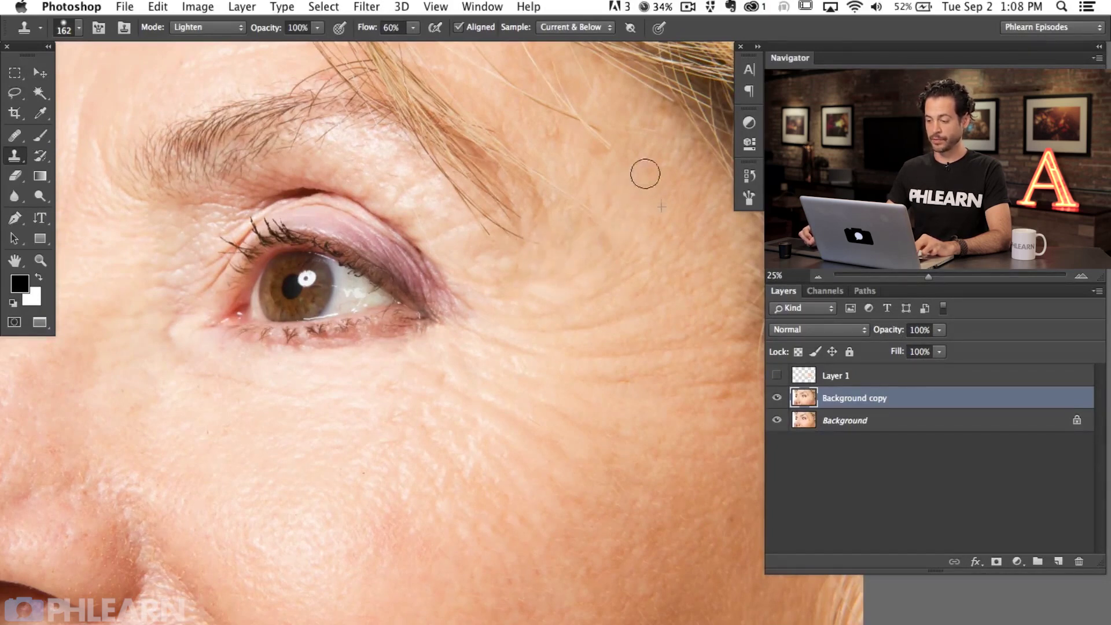
drag(606, 317, 605, 318)
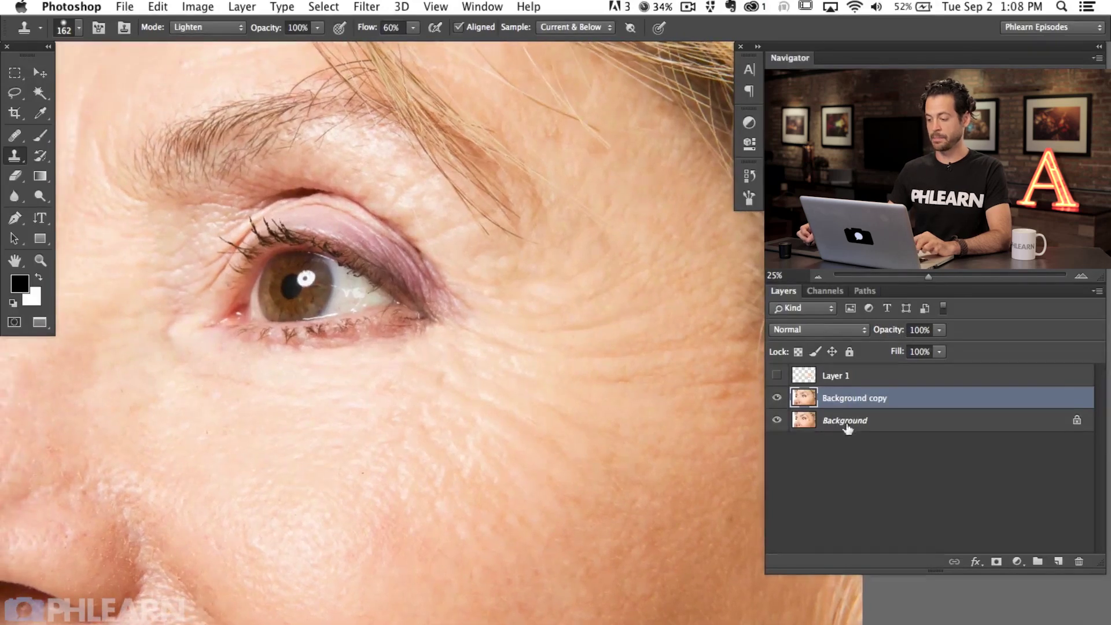
- Toggle the Background copy layer's visibility to examine the eye area before and after cloning
click(777, 400)
click(776, 398)
click(777, 399)
click(776, 398)
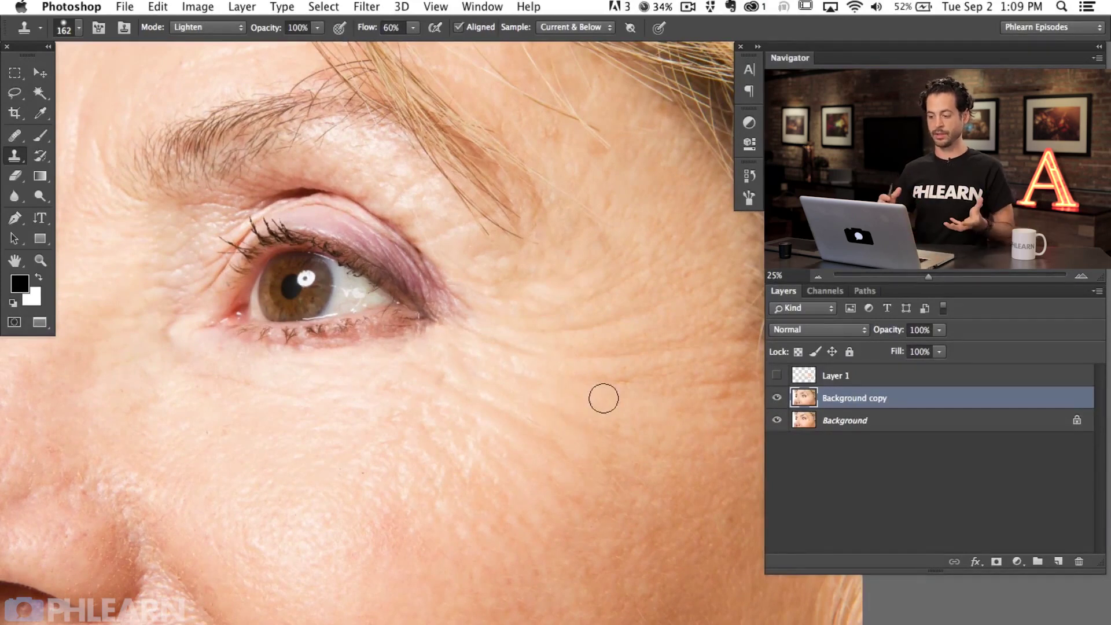
- Hide Background copy and toggle Layer 1's visibility to examine the Healing Brush result on its own
click(777, 398)
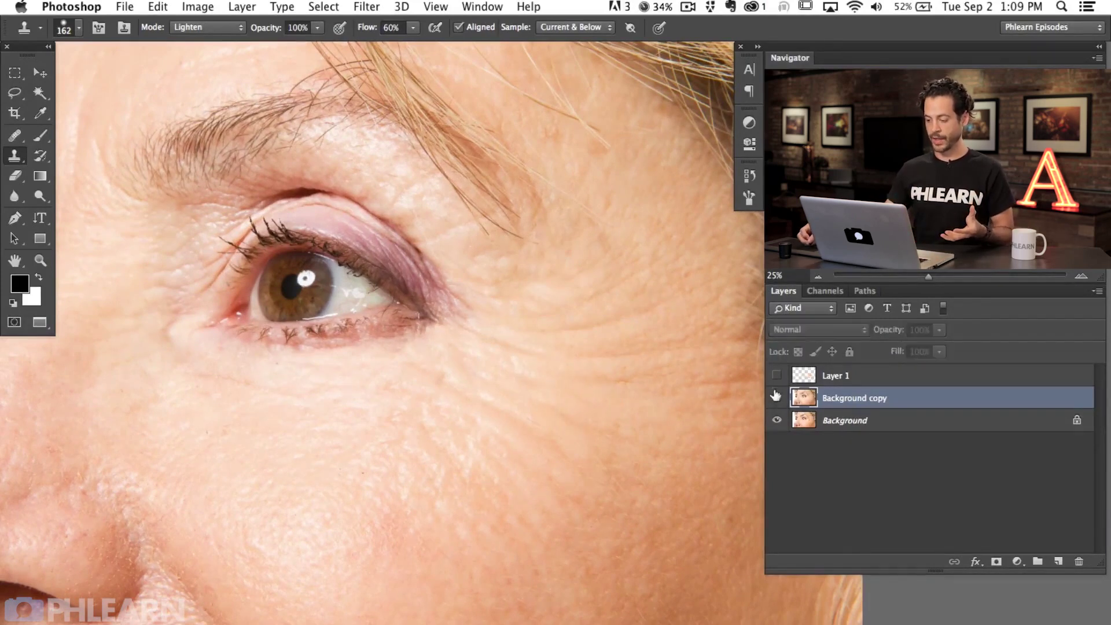
click(777, 376)
click(776, 380)
click(777, 381)
click(777, 380)
click(778, 379)
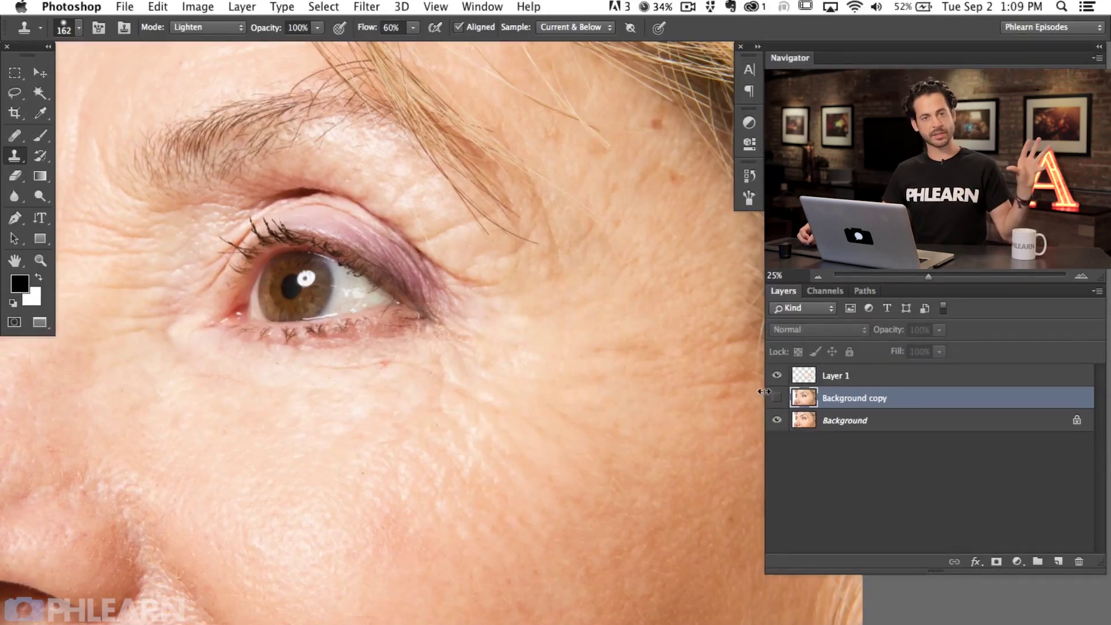
- Hide Layer 1 and switch Background copy on and off to compare the Clone Stamp result with the original
click(777, 377)
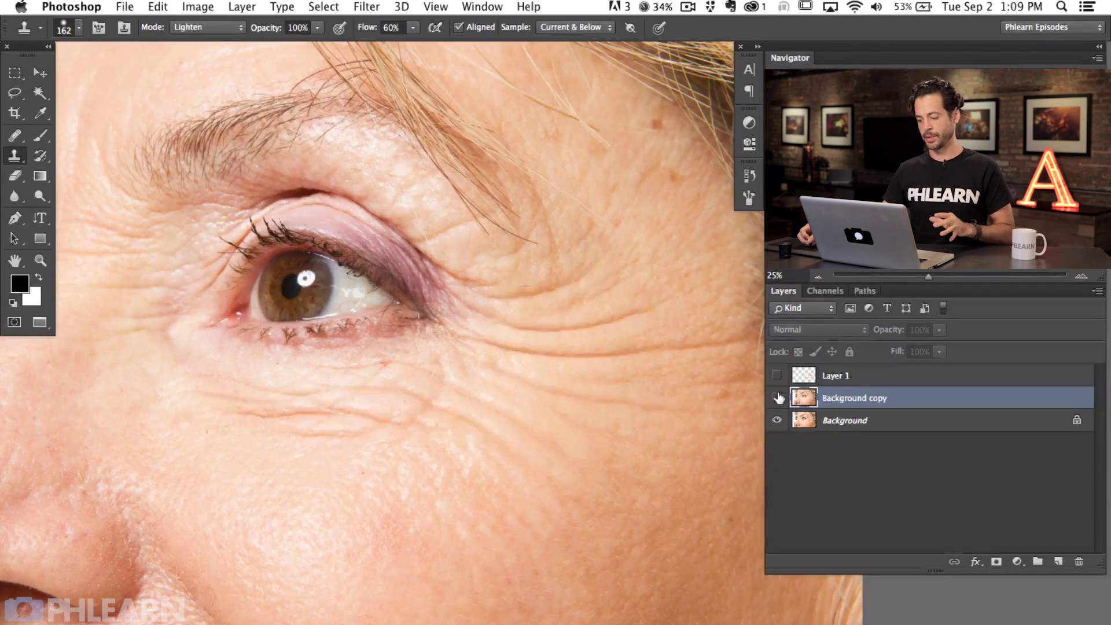
click(777, 398)
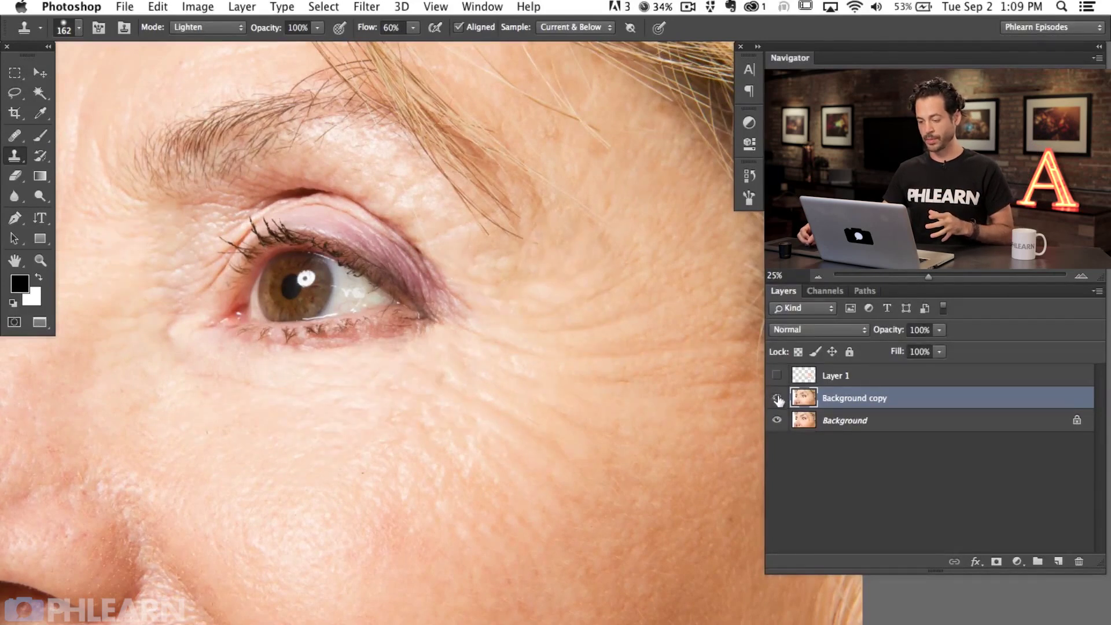
click(777, 399)
click(778, 399)
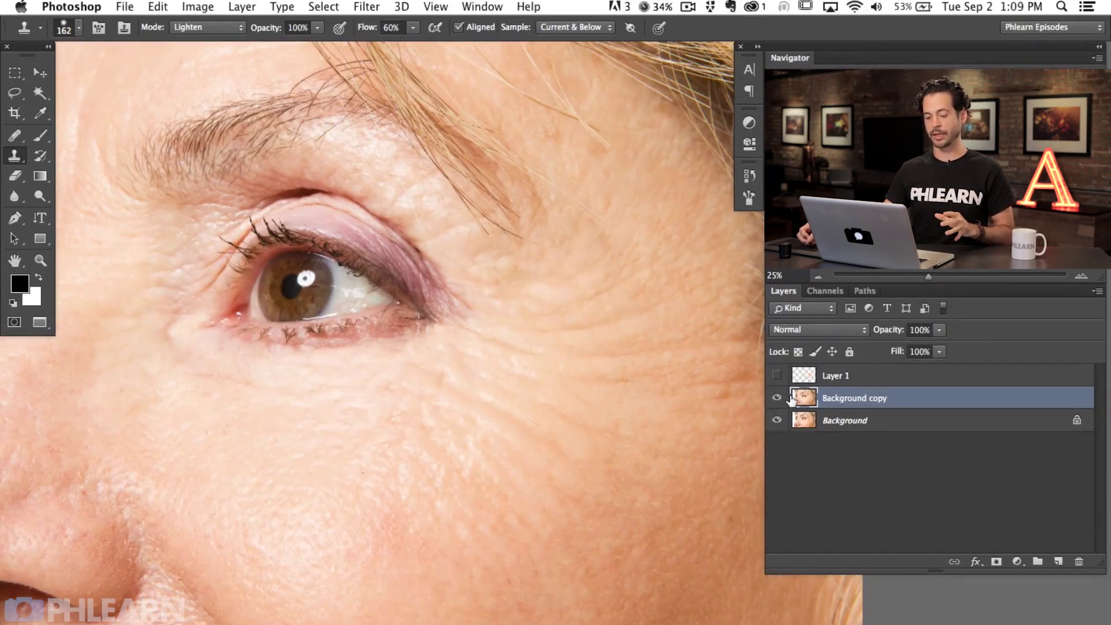